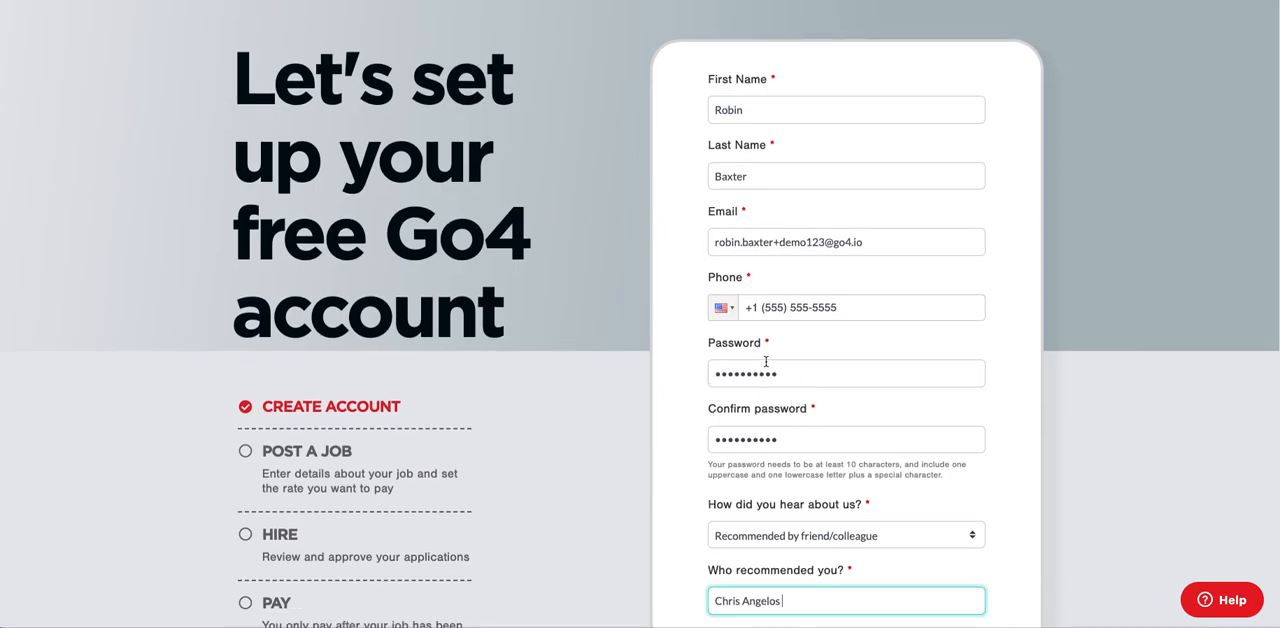
scroll(766, 361, "down", 2)
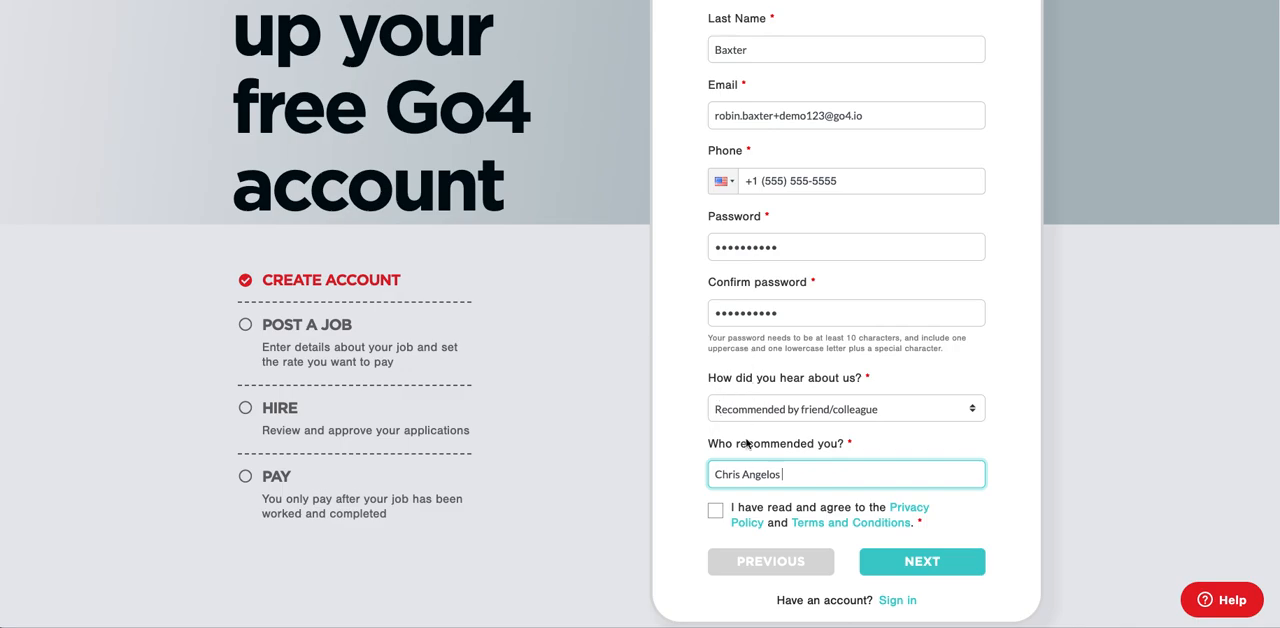
Agree to the Privacy Policy and Terms and Conditions, and continue to the organization details.
left_click(715, 512)
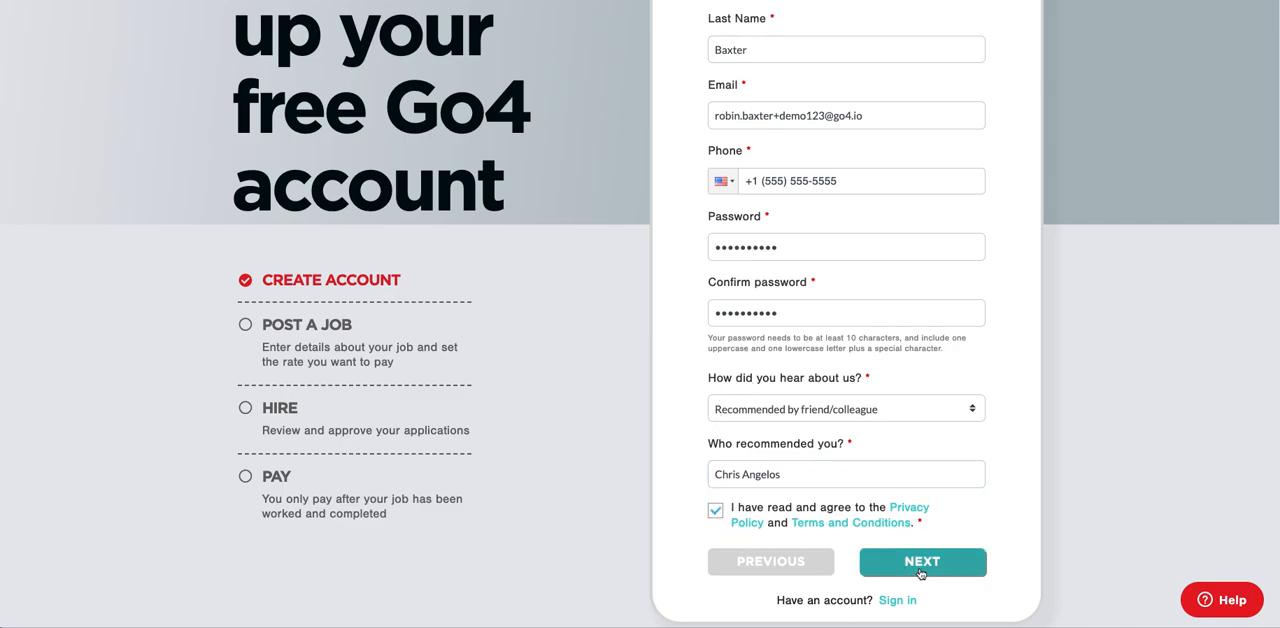
left_click(919, 572)
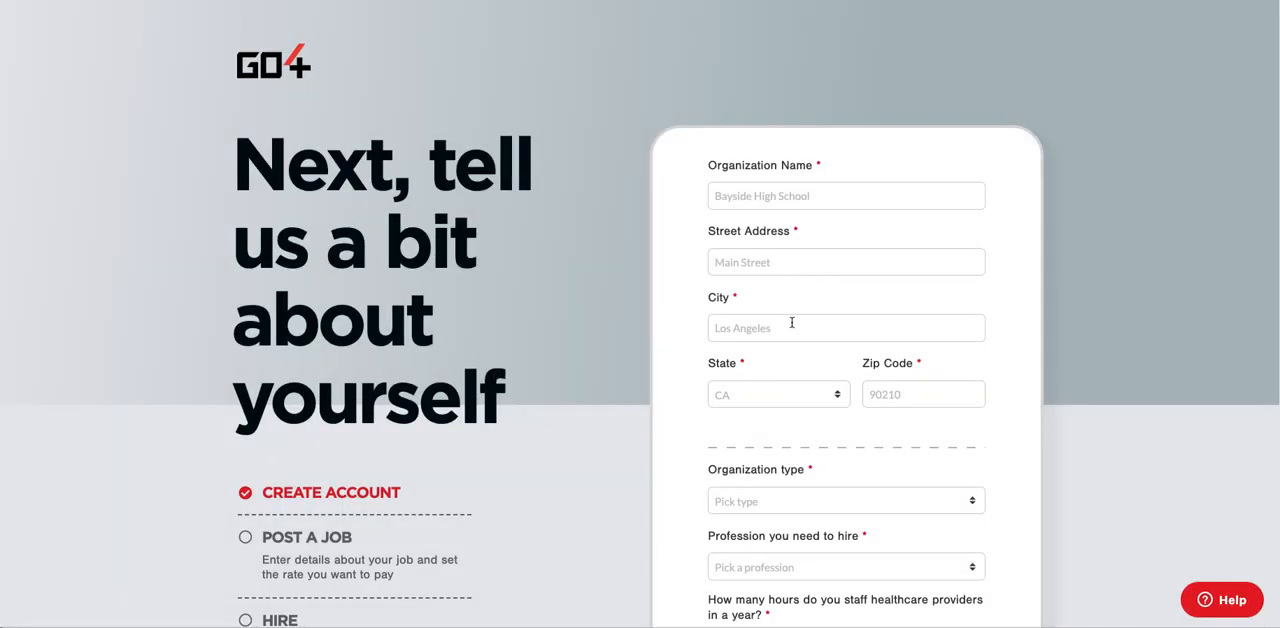
Enter GO4 as the organization name and paste the organization's street address.
left_click(750, 197)
type("GO")
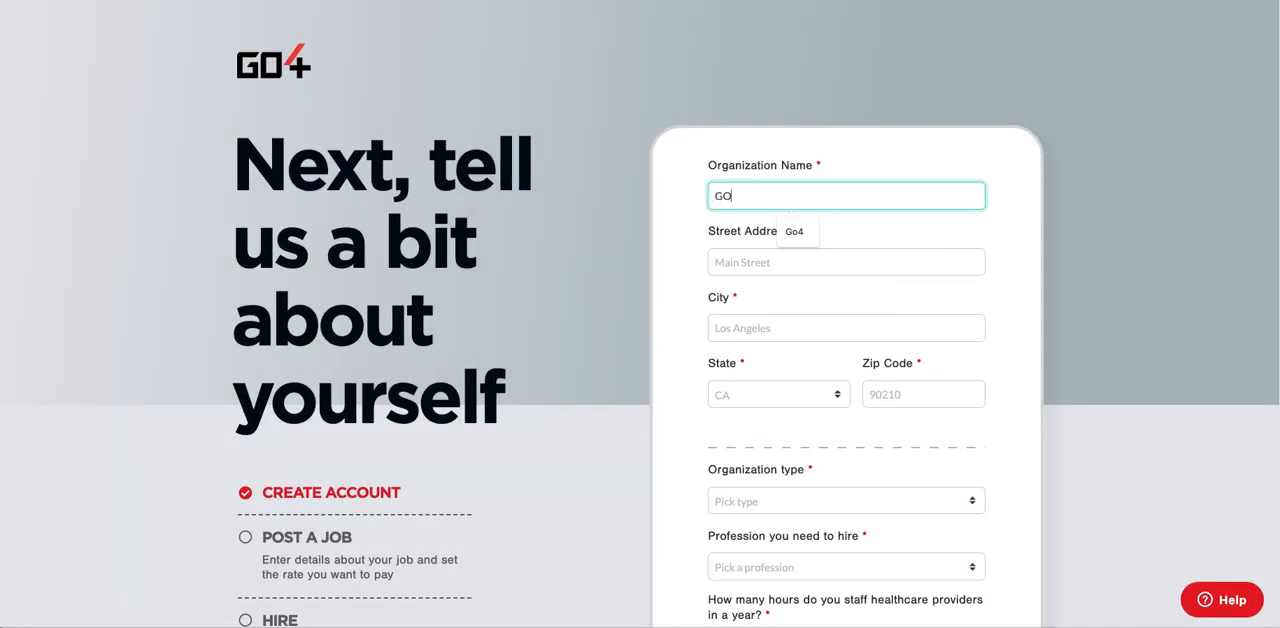
type("4")
left_click(712, 264)
right_click(740, 264)
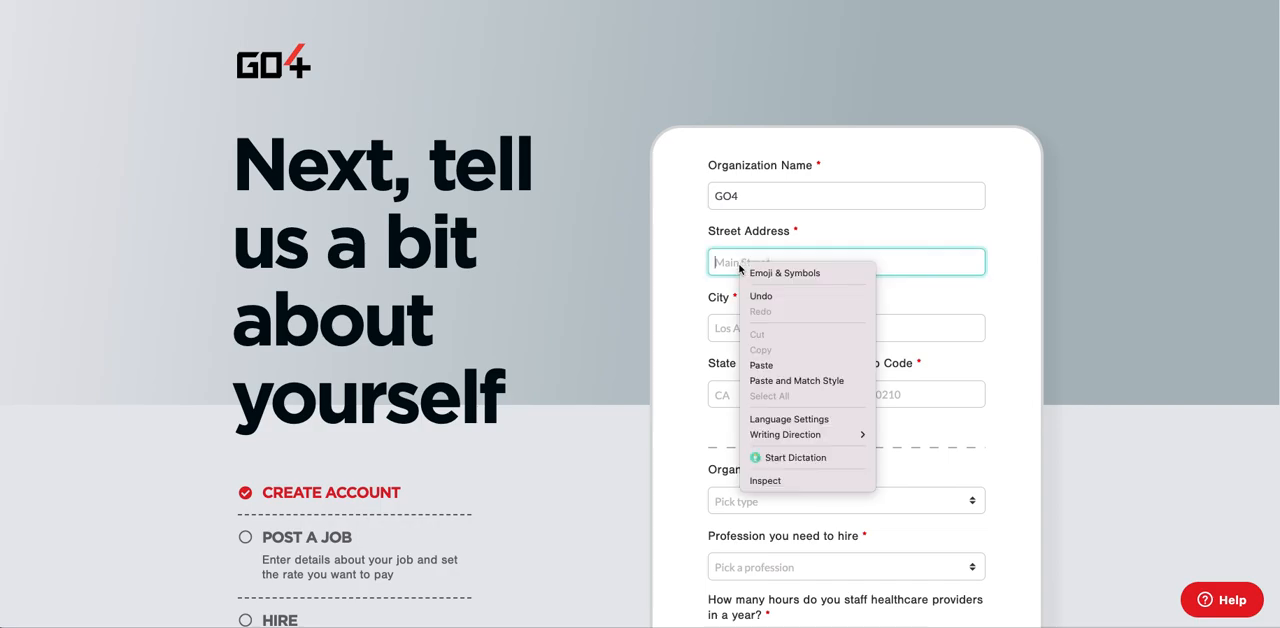
left_click(764, 366)
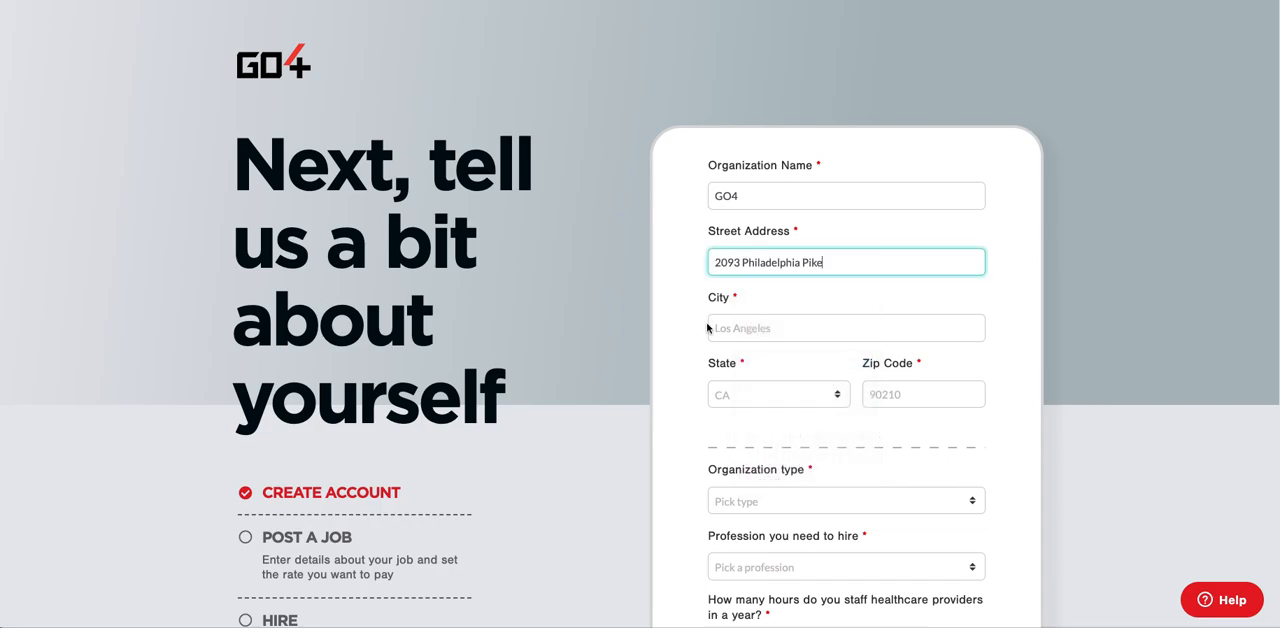
Fill in the city, state and zip code of the organization's address.
left_click(729, 326)
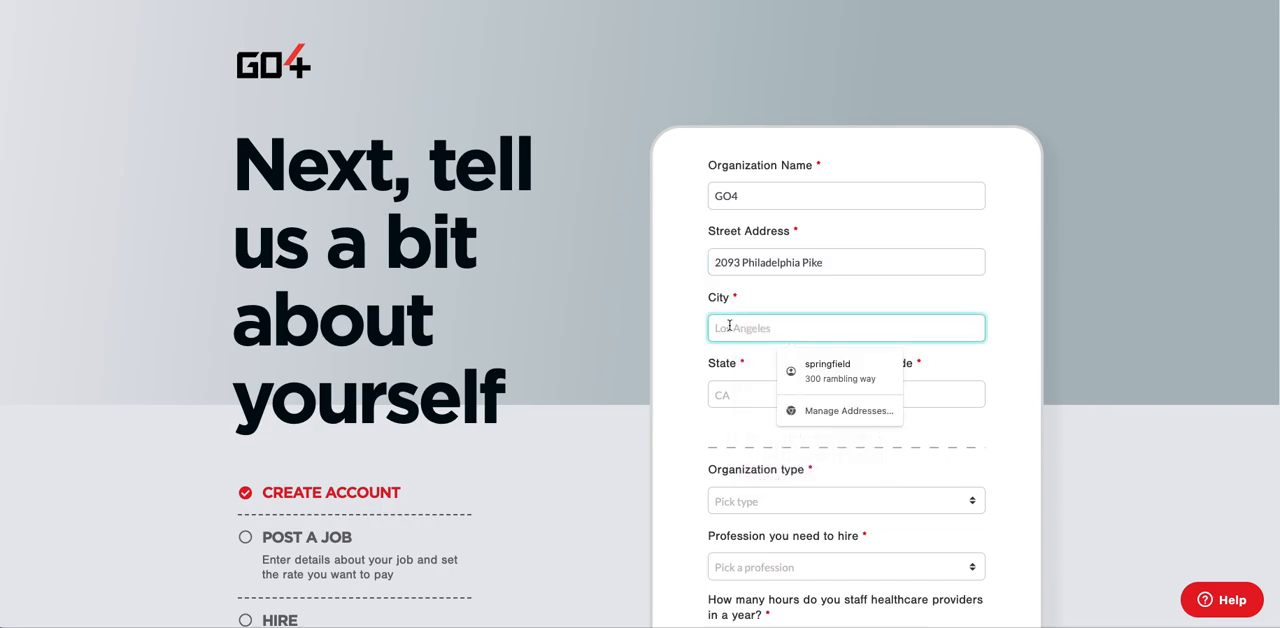
type("Claymont")
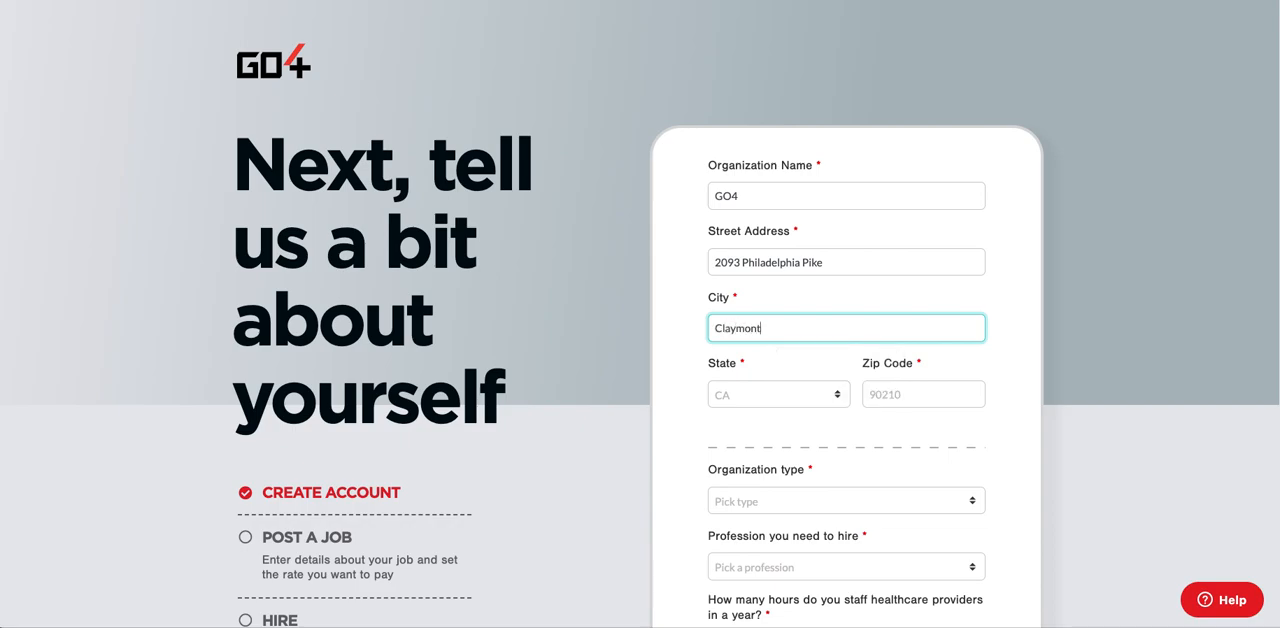
left_click(728, 396)
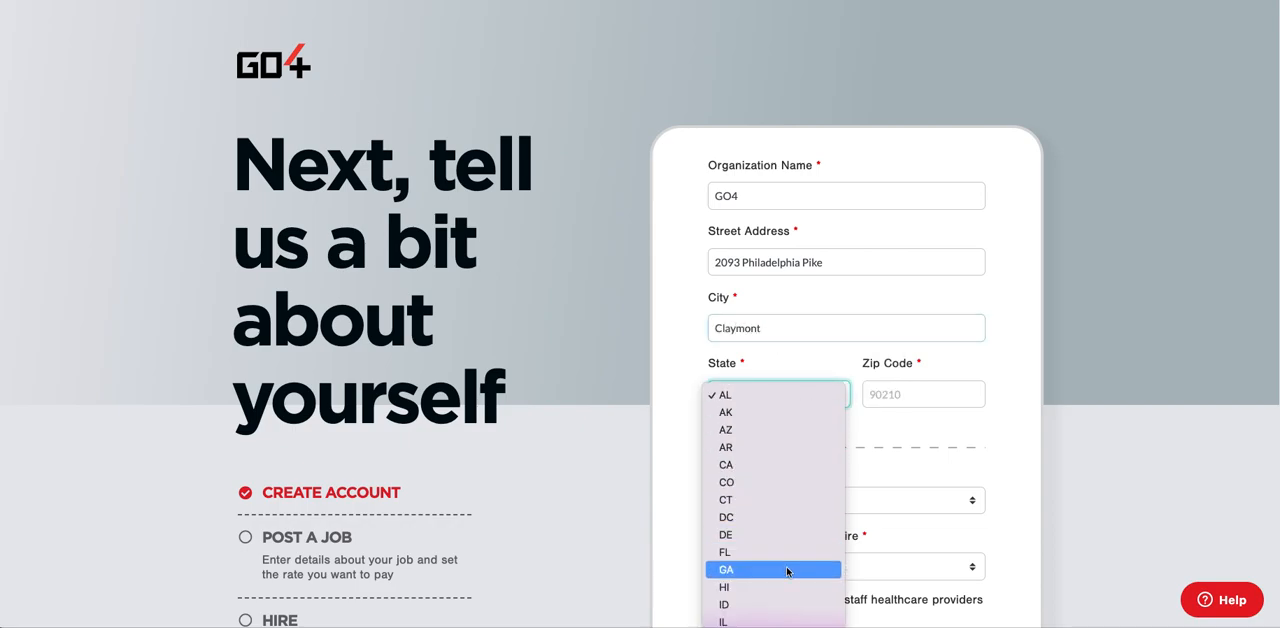
left_click(782, 535)
left_click(898, 396)
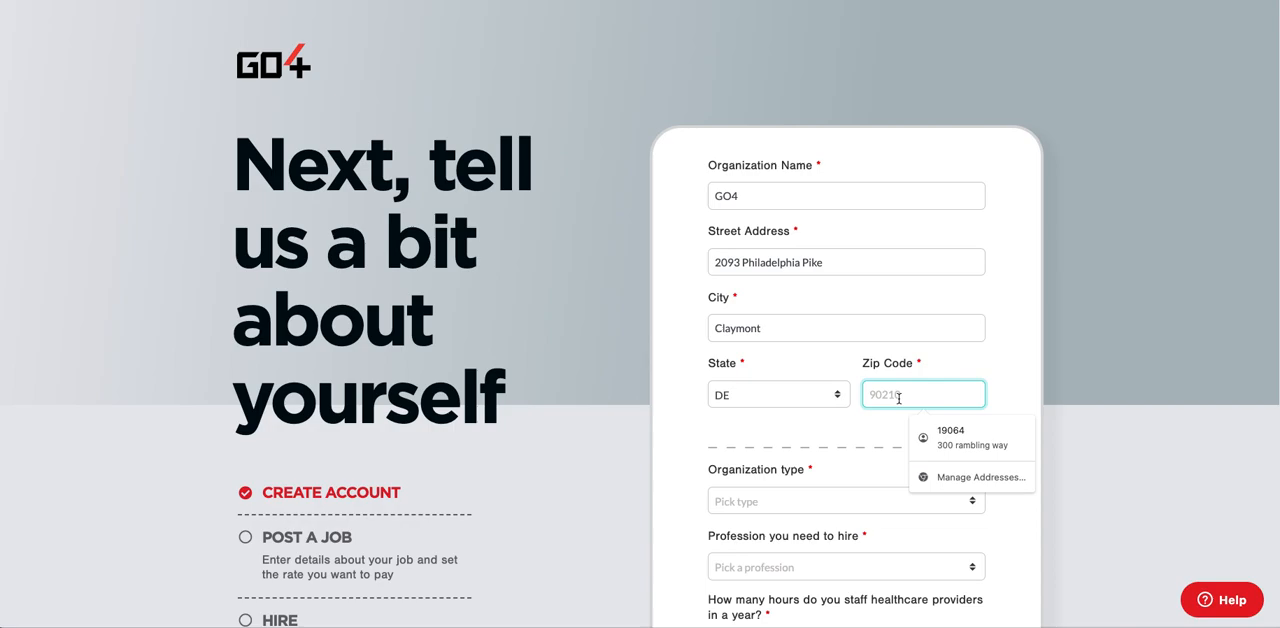
type("19703")
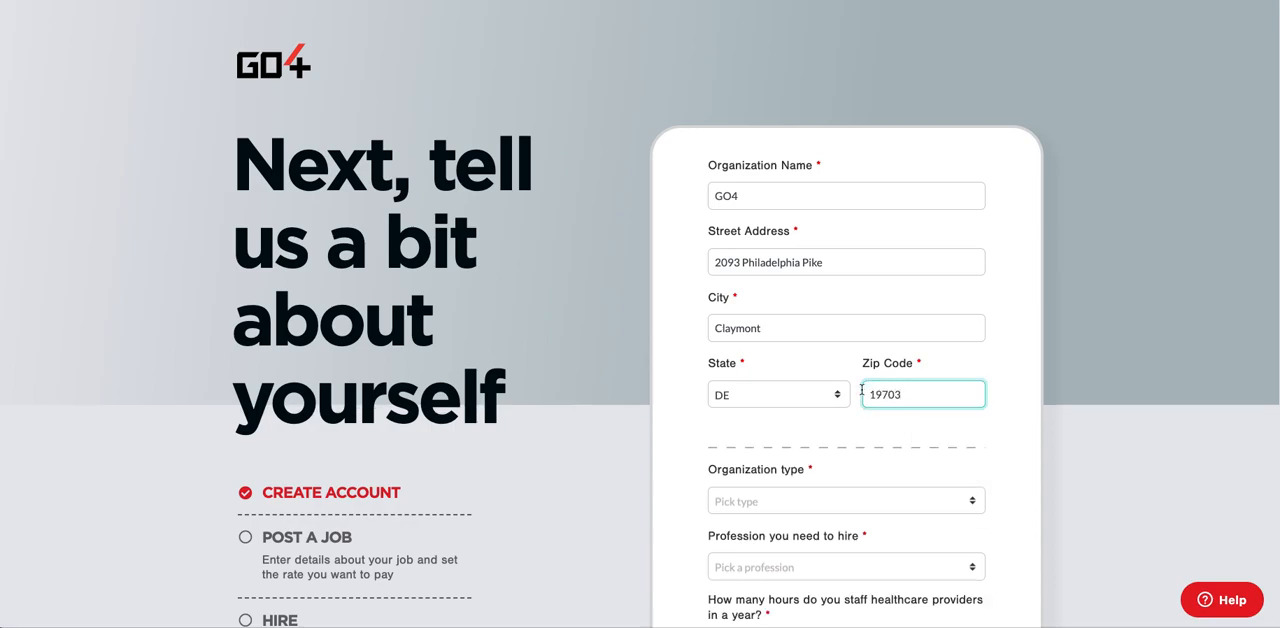
Set the organization type to Sports and the profession to hire to Athletic Trainer.
scroll(830, 438, "down", 1)
scroll(829, 438, "down", 1)
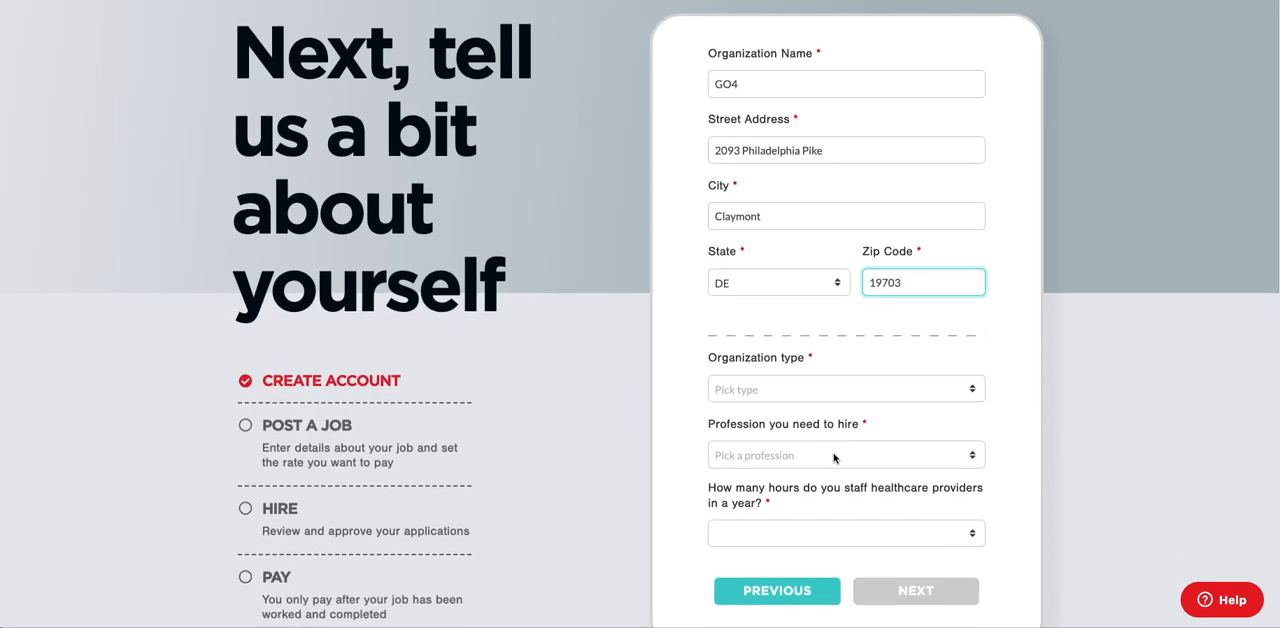
left_click(792, 389)
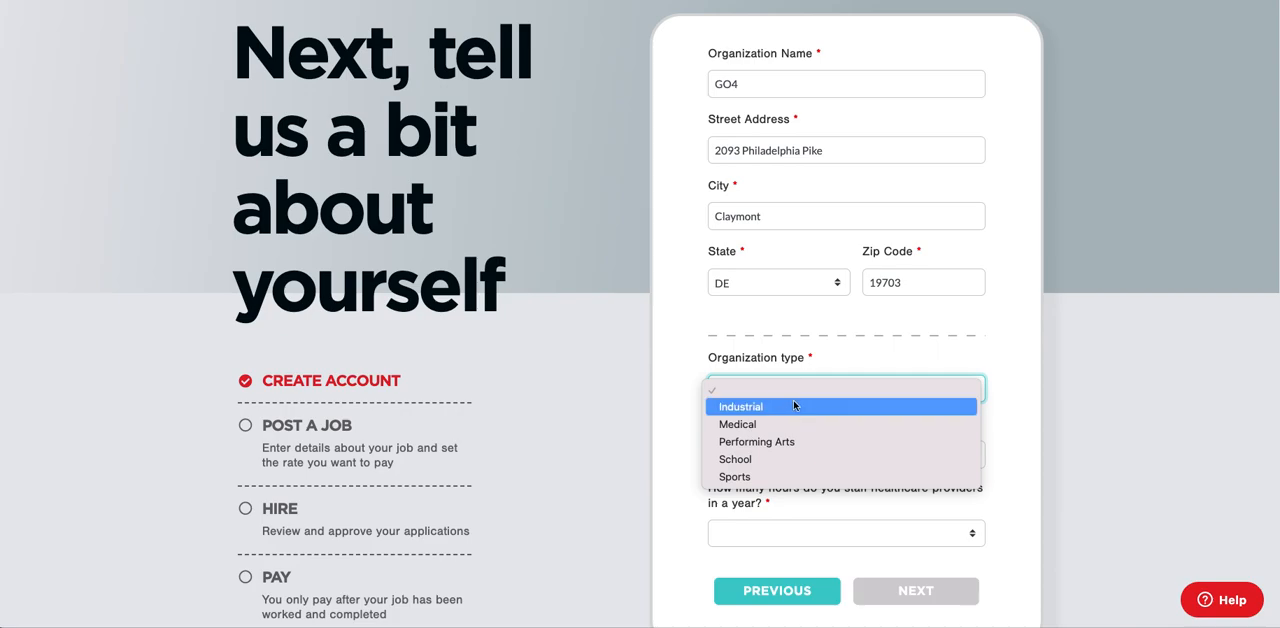
left_click(801, 475)
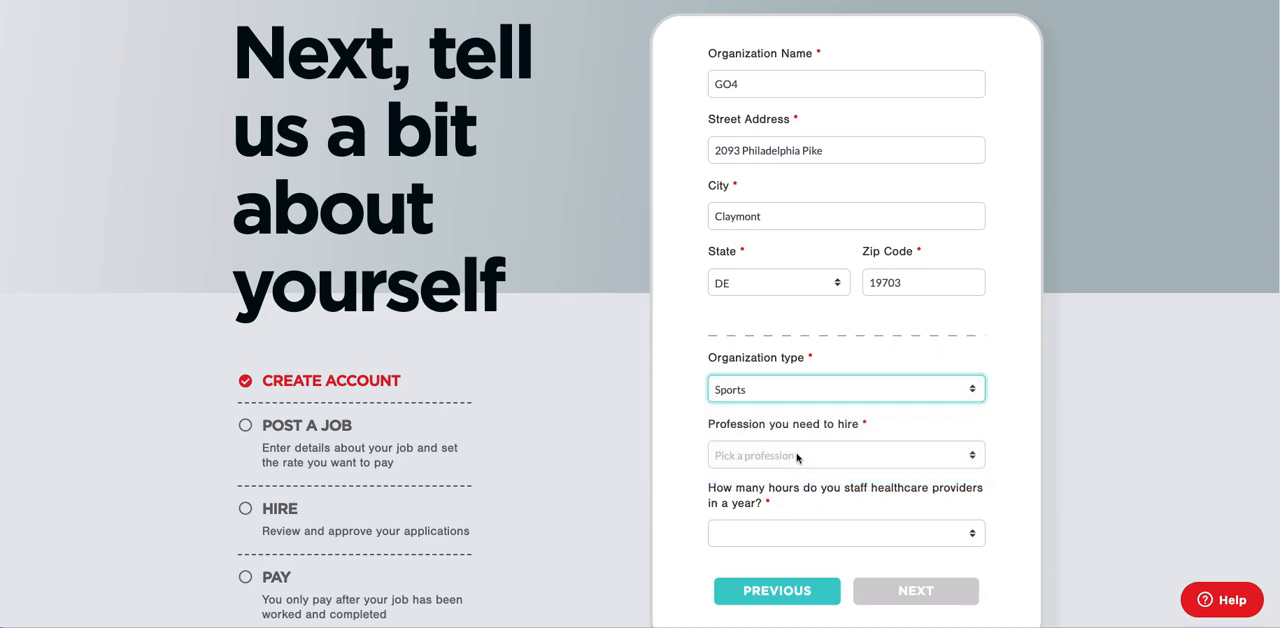
left_click(797, 456)
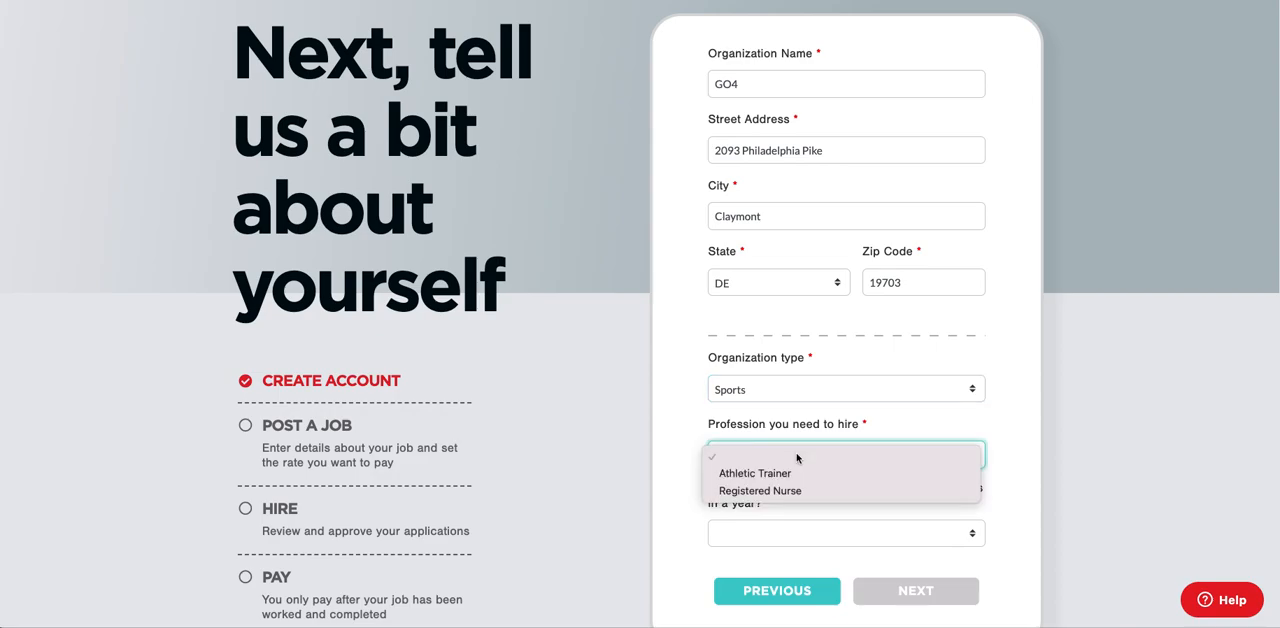
left_click(800, 470)
Set the yearly healthcare staffing hours to 150+ and submit the organization details to proceed to the new event form.
scroll(799, 468, "down", 3)
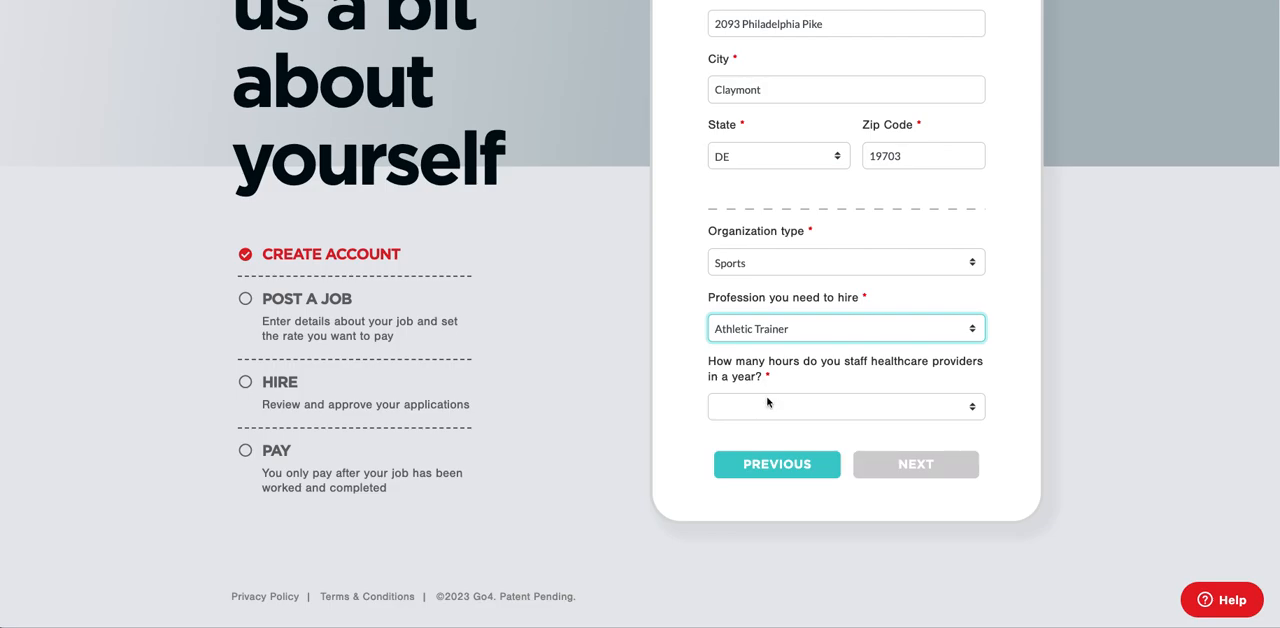
left_click(767, 405)
left_click(778, 460)
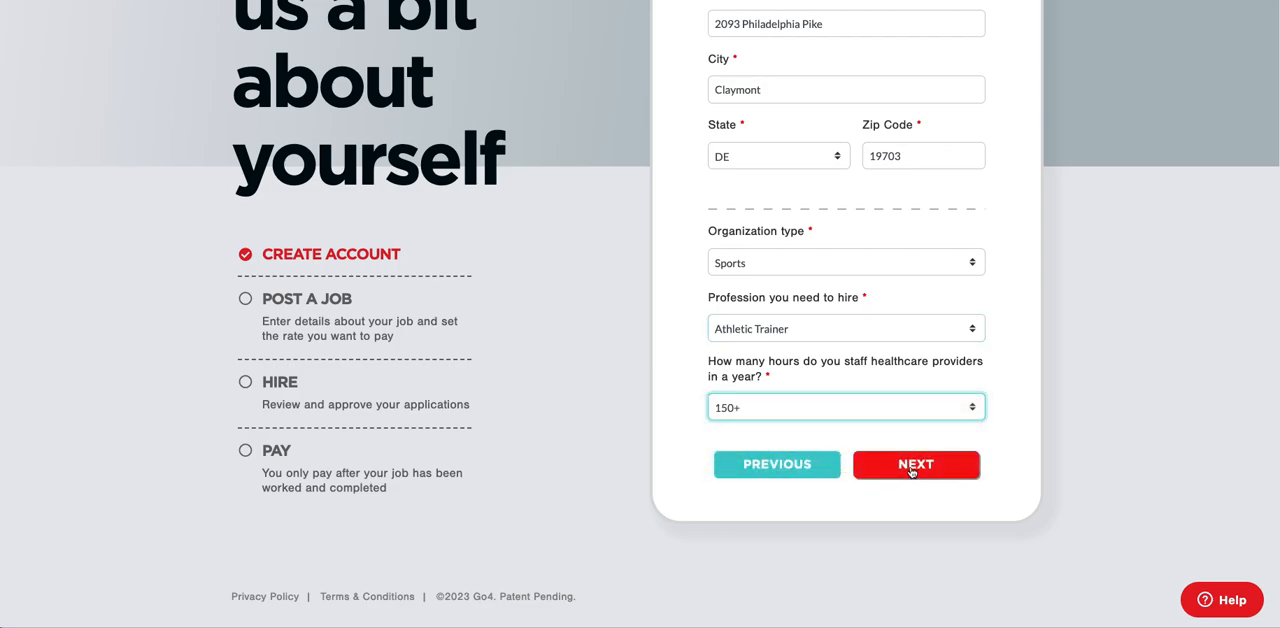
left_click(907, 463)
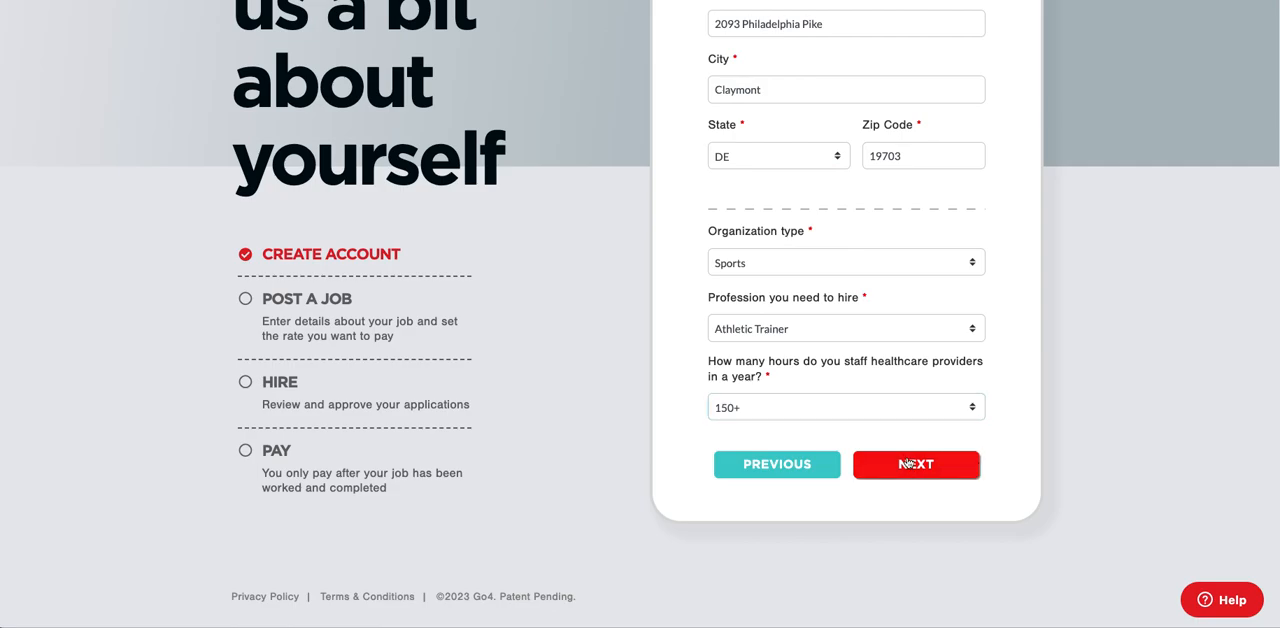
left_click(907, 463)
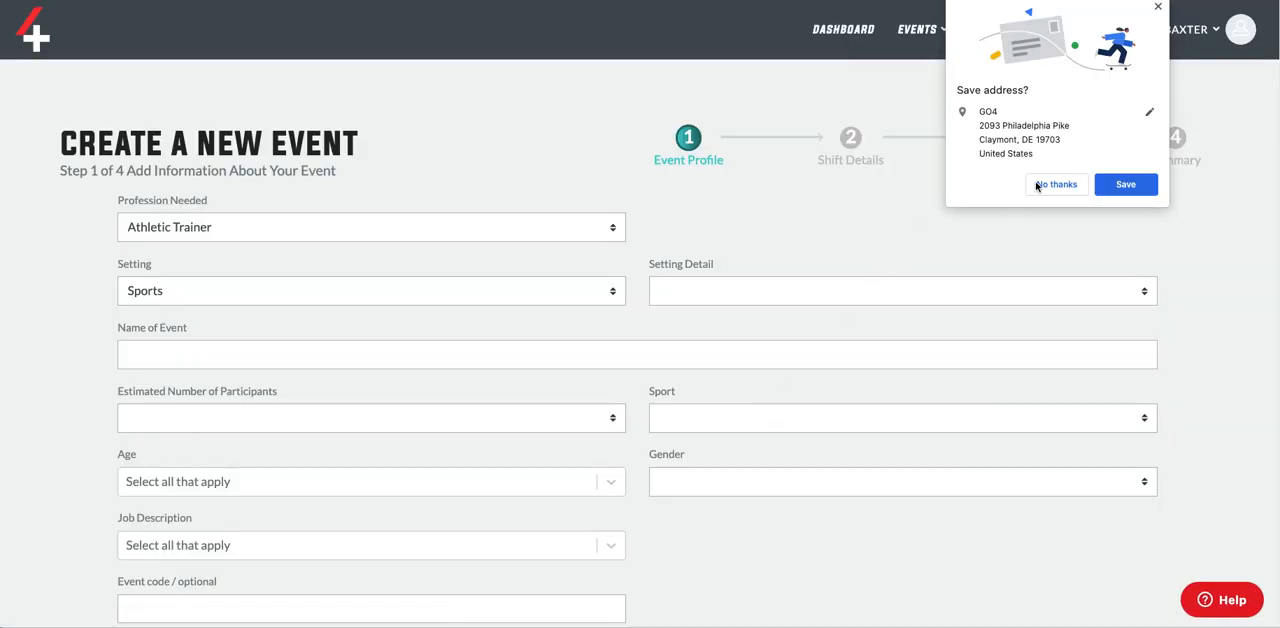
left_click(1037, 185)
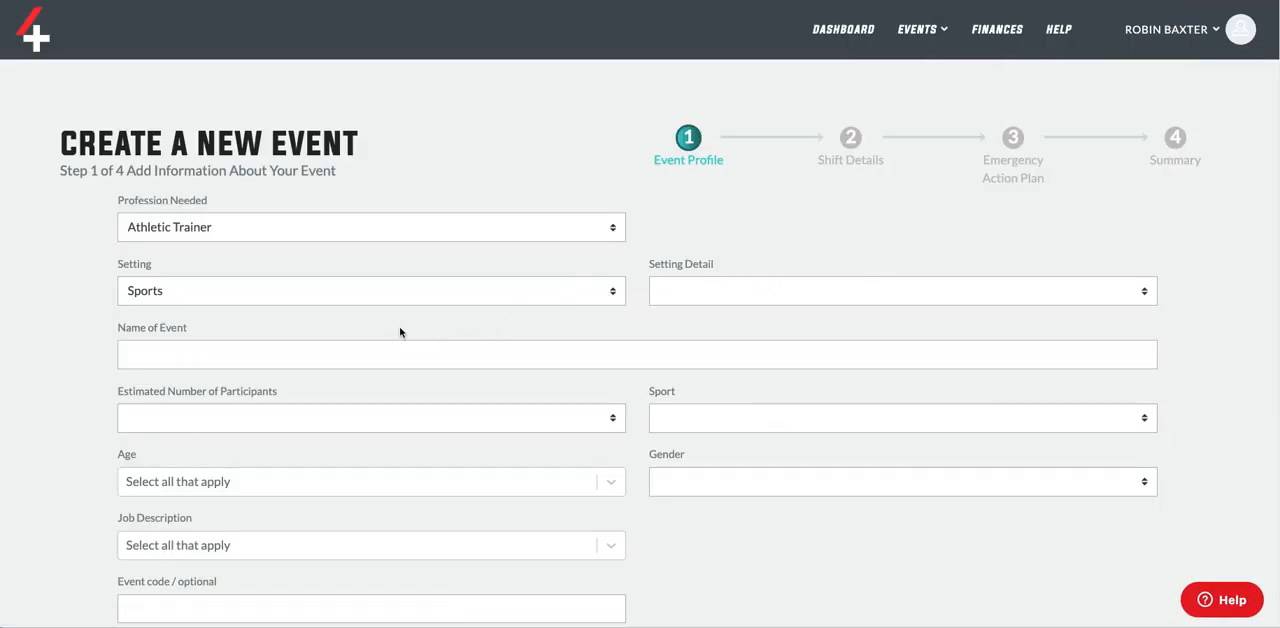
Set the event's setting detail to Tournament and name the event with the account holder's first name followed by "Lacrosse Tournament".
scroll(340, 275, "down", 1)
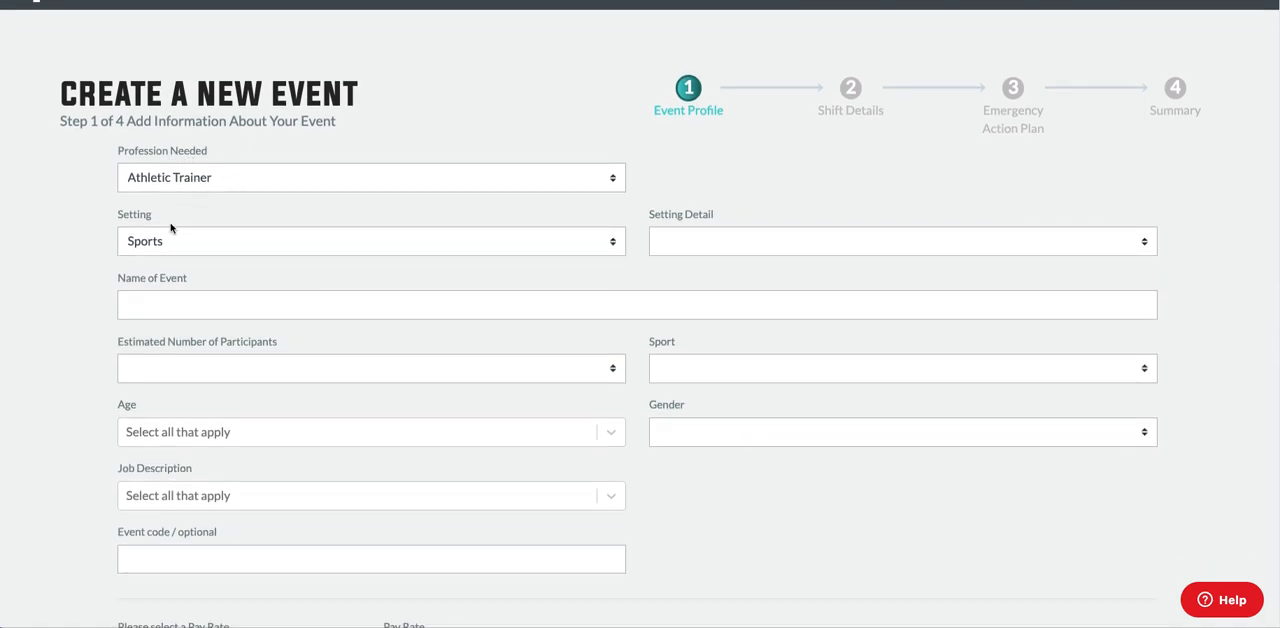
left_click(736, 246)
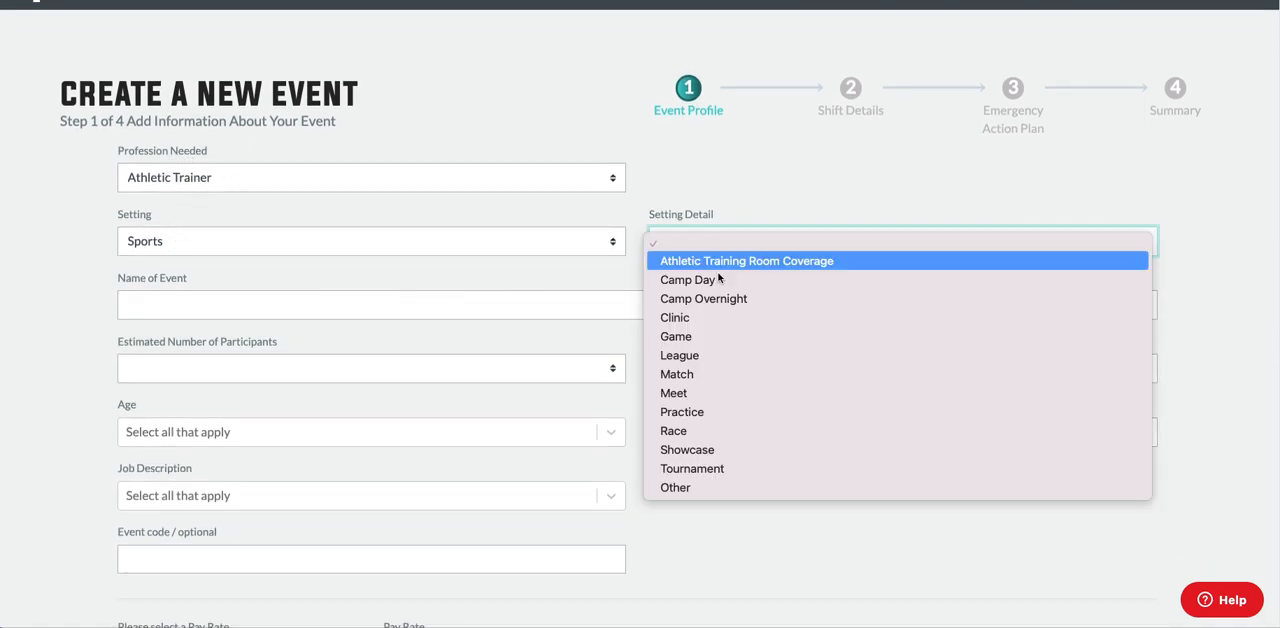
left_click(703, 466)
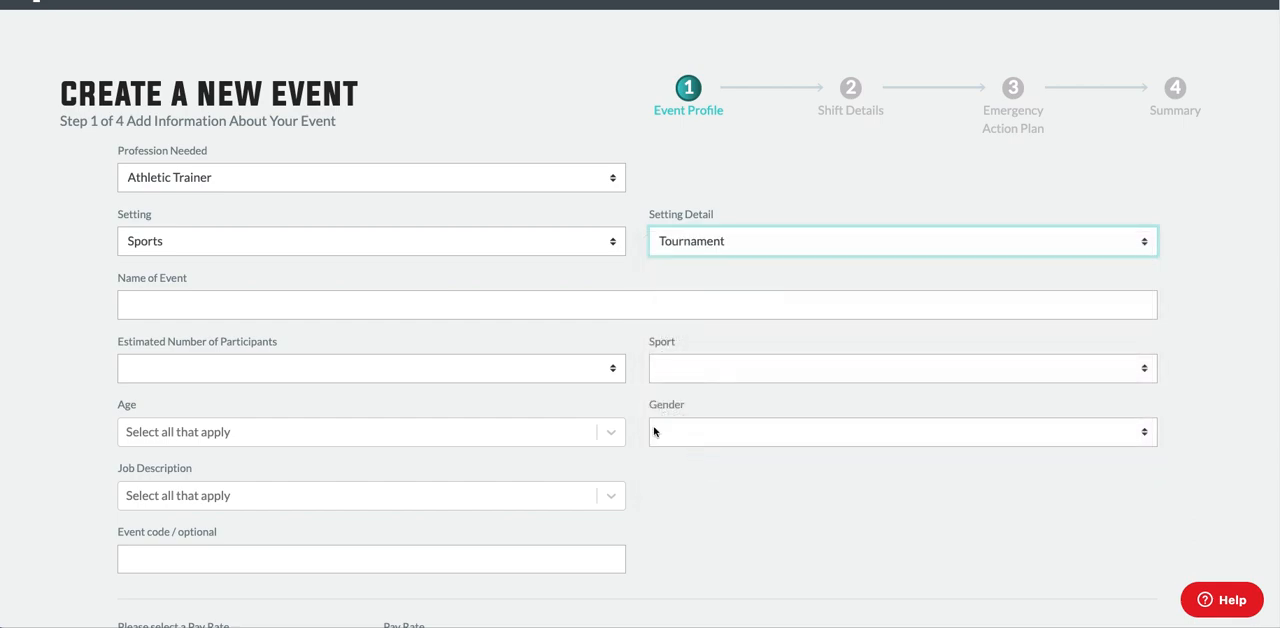
left_click(457, 309)
type("R")
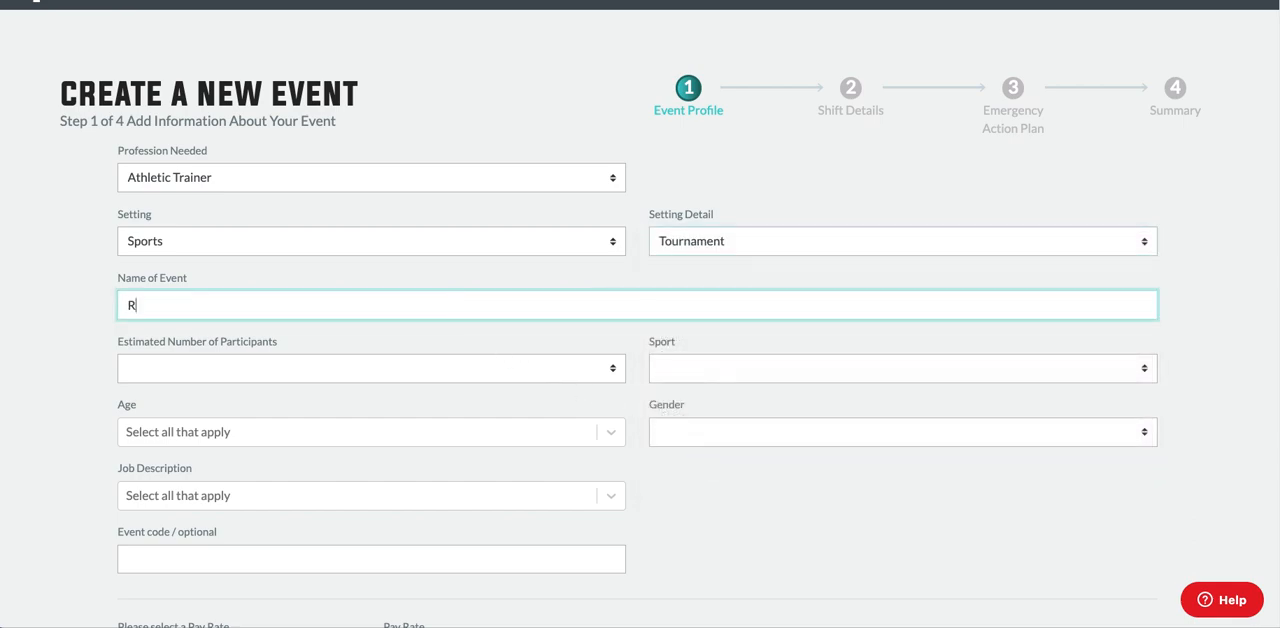
type("obin Lacrosse Tournament")
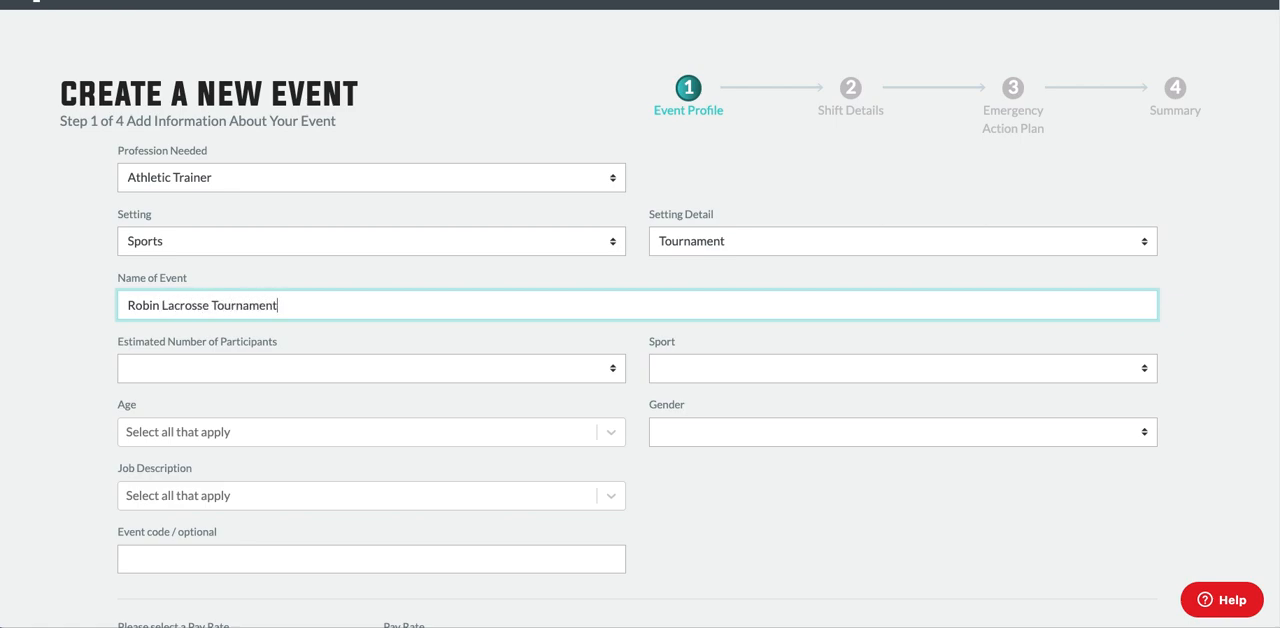
Set the estimated number of participants to 100-350 and the sport to Lacrosse.
left_click(333, 376)
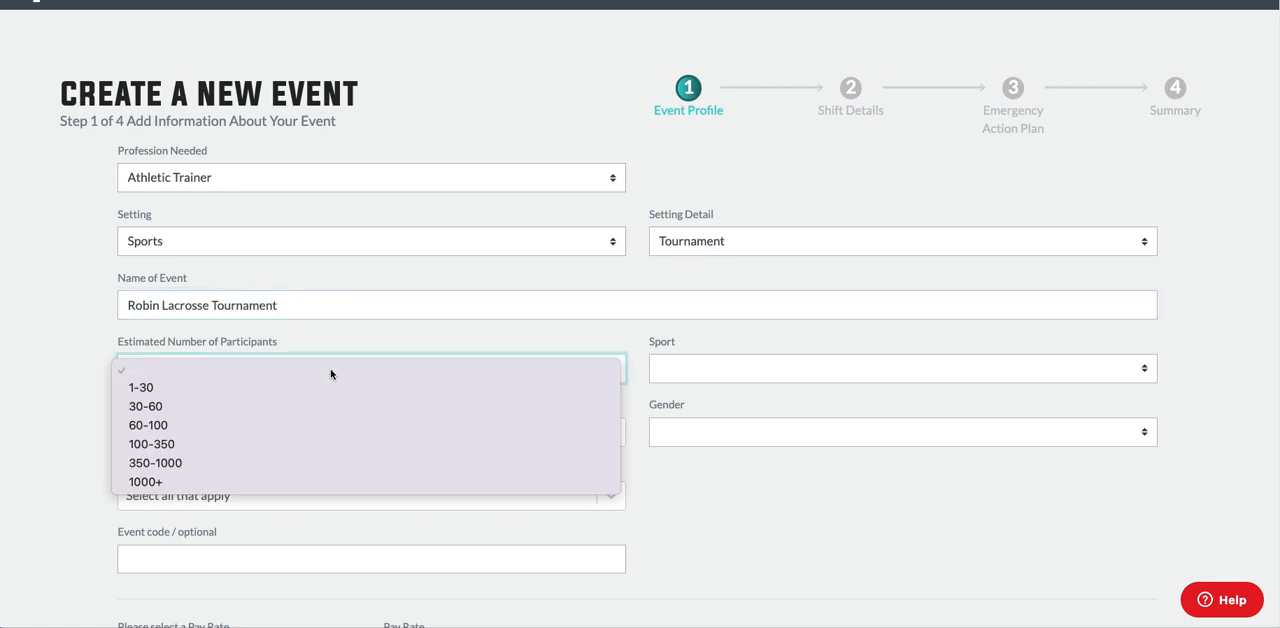
left_click(329, 448)
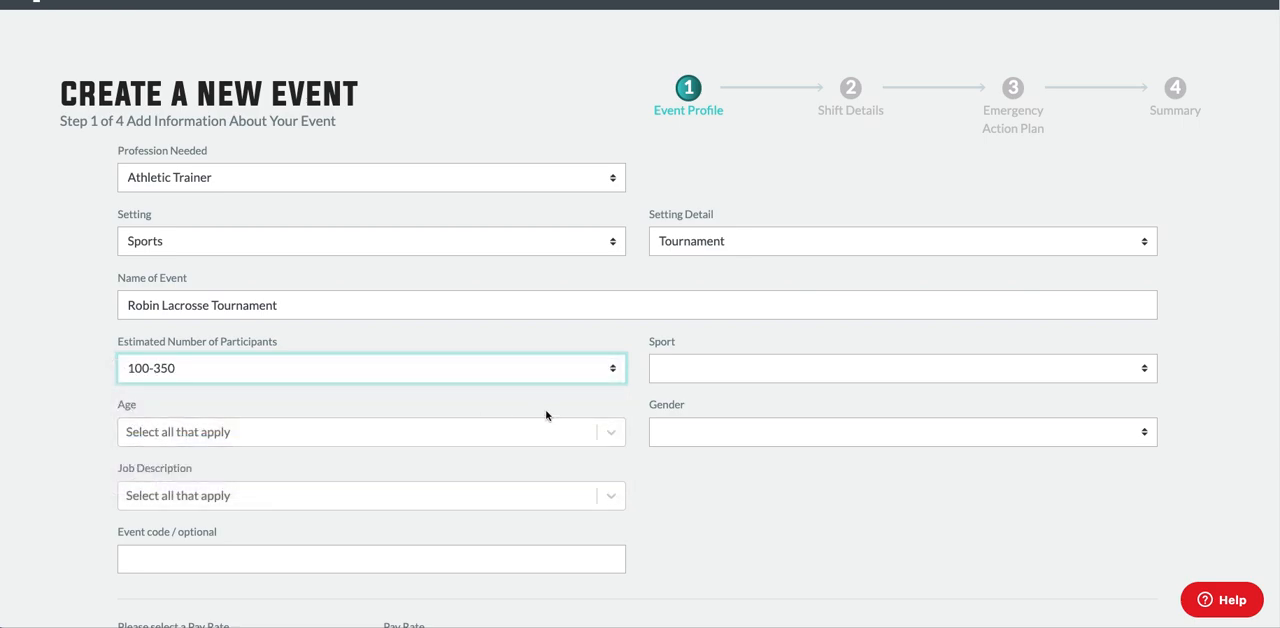
left_click(684, 369)
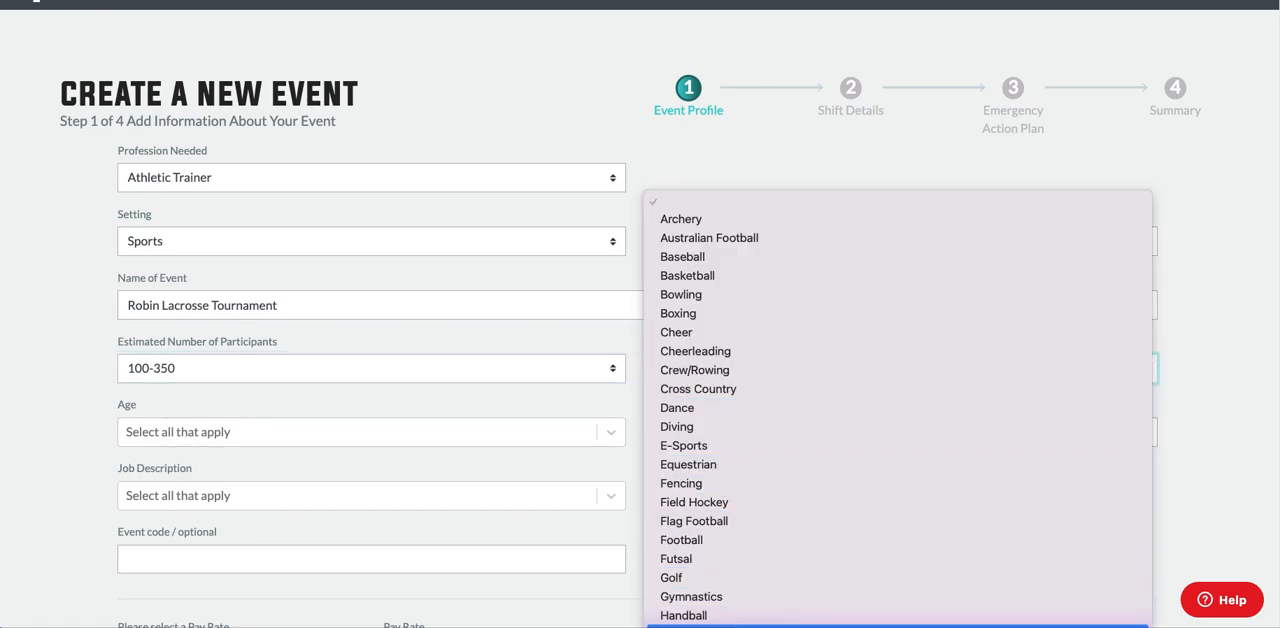
left_click(730, 627)
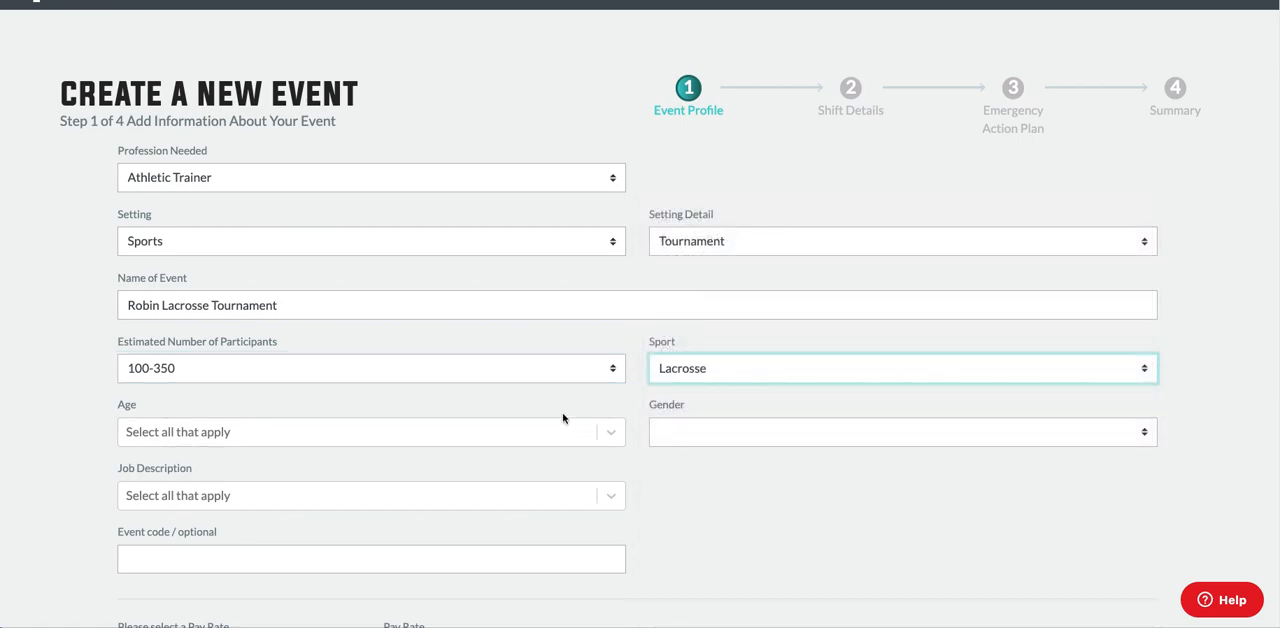
Select the age group Middle/High School (12 - 18 years old) and set the participants' gender to Female.
left_click(396, 434)
left_click(366, 485)
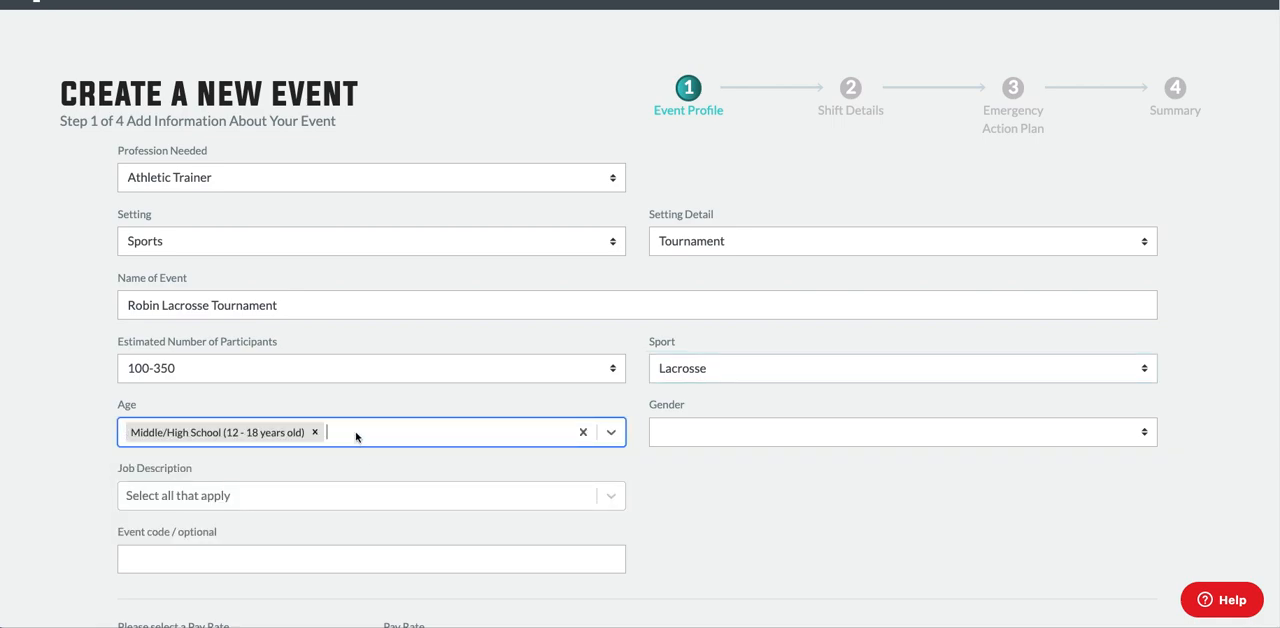
left_click(357, 436)
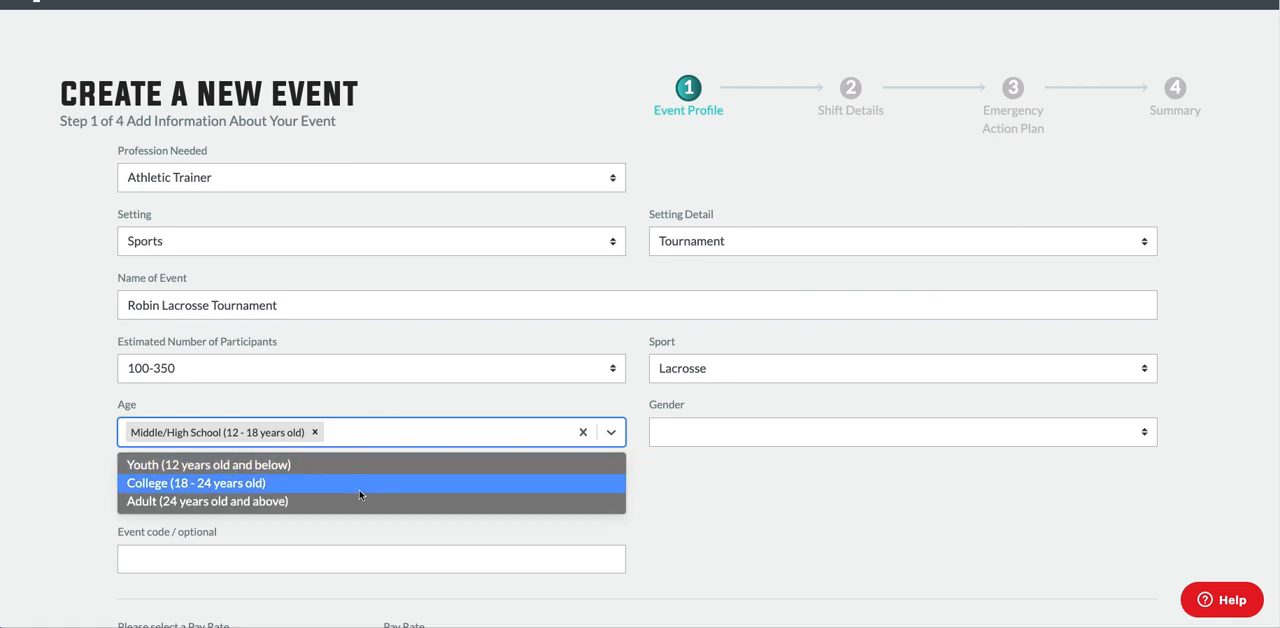
left_click(366, 416)
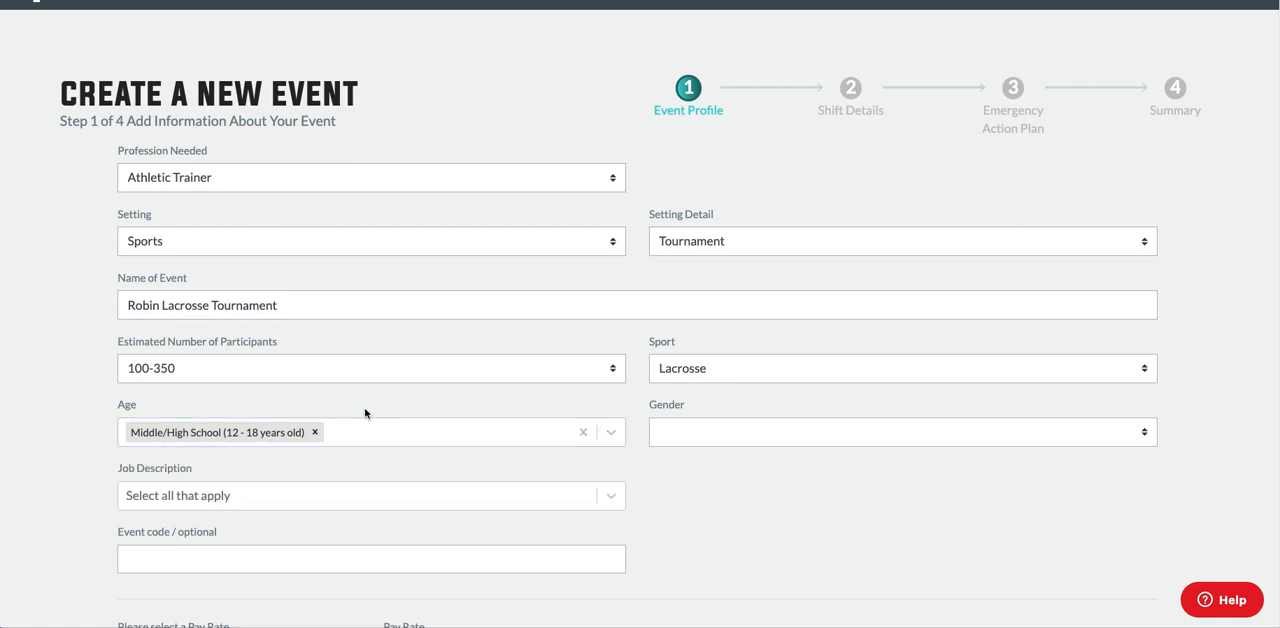
left_click(690, 440)
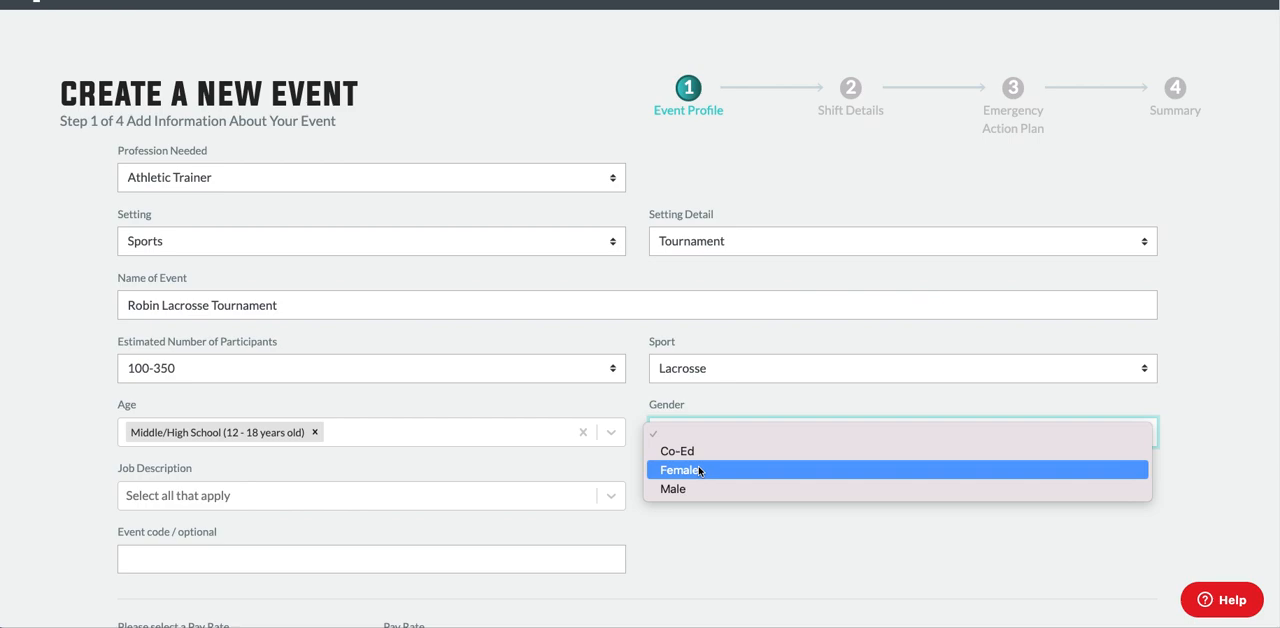
left_click(698, 470)
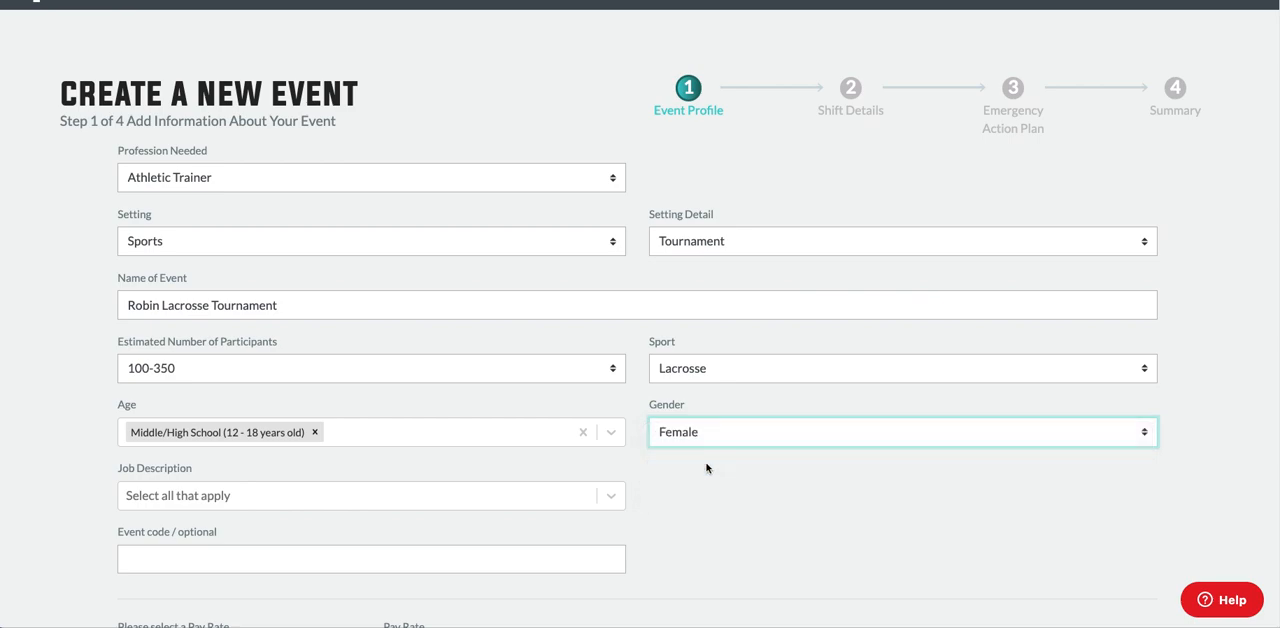
Set the job description to Athletic Training Services and the hourly pay rate to $45.
left_click(470, 499)
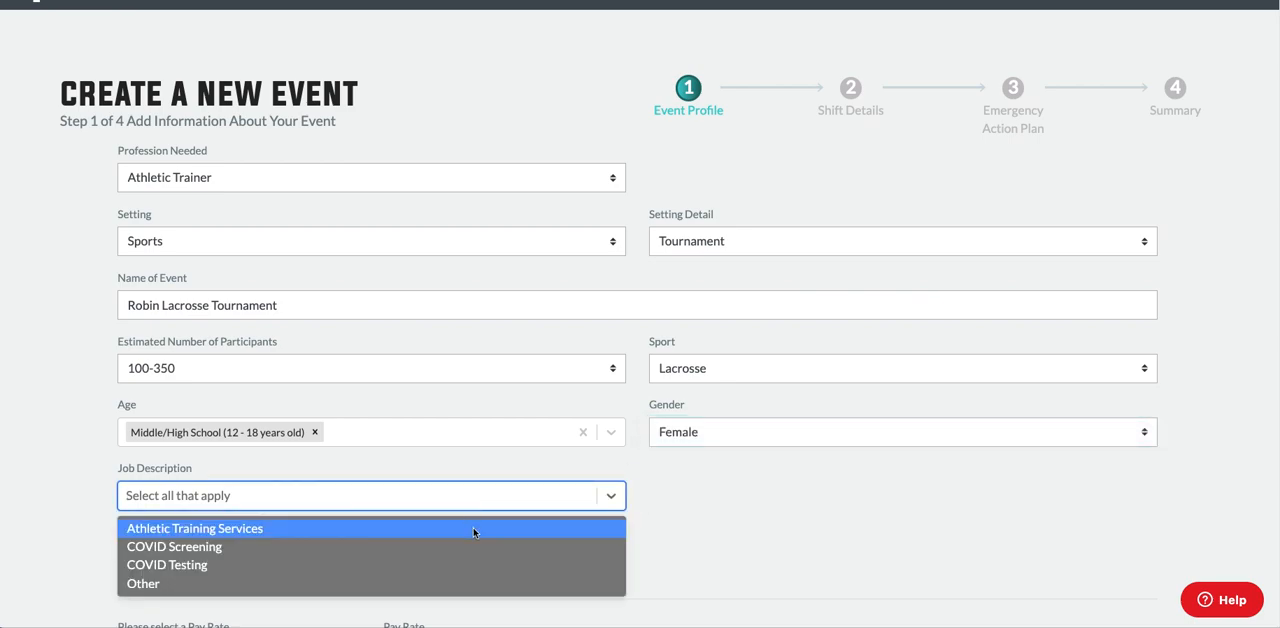
left_click(474, 529)
scroll(471, 494, "down", 3)
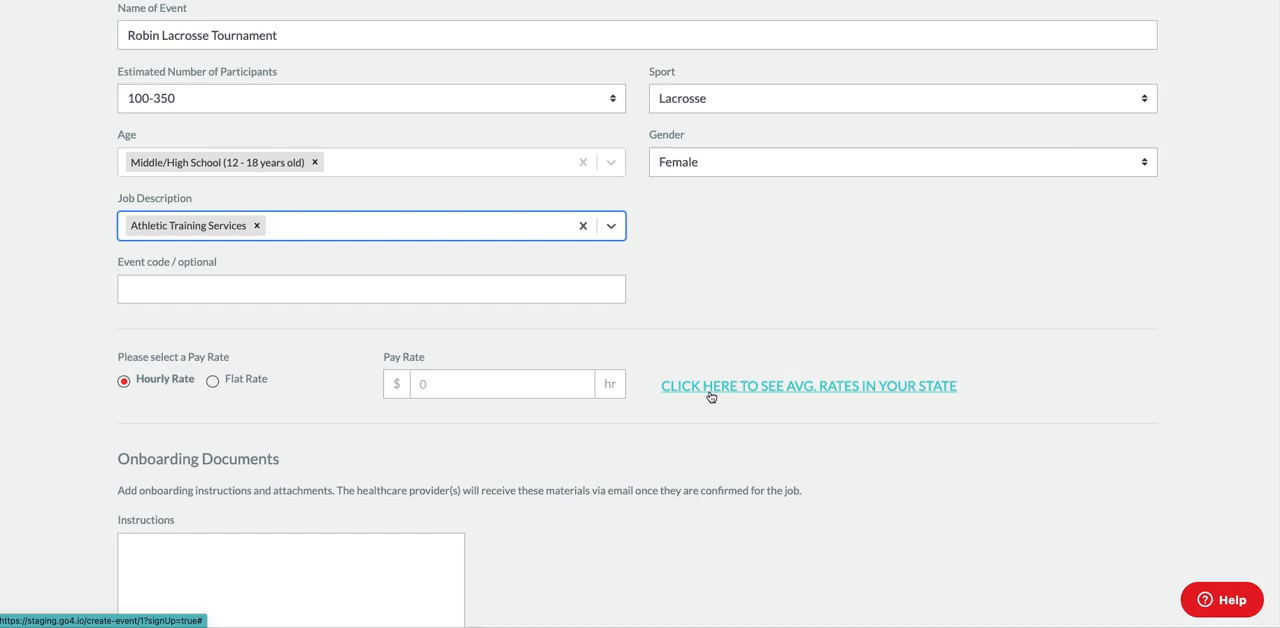
left_click(529, 389)
type("45")
left_click(346, 418)
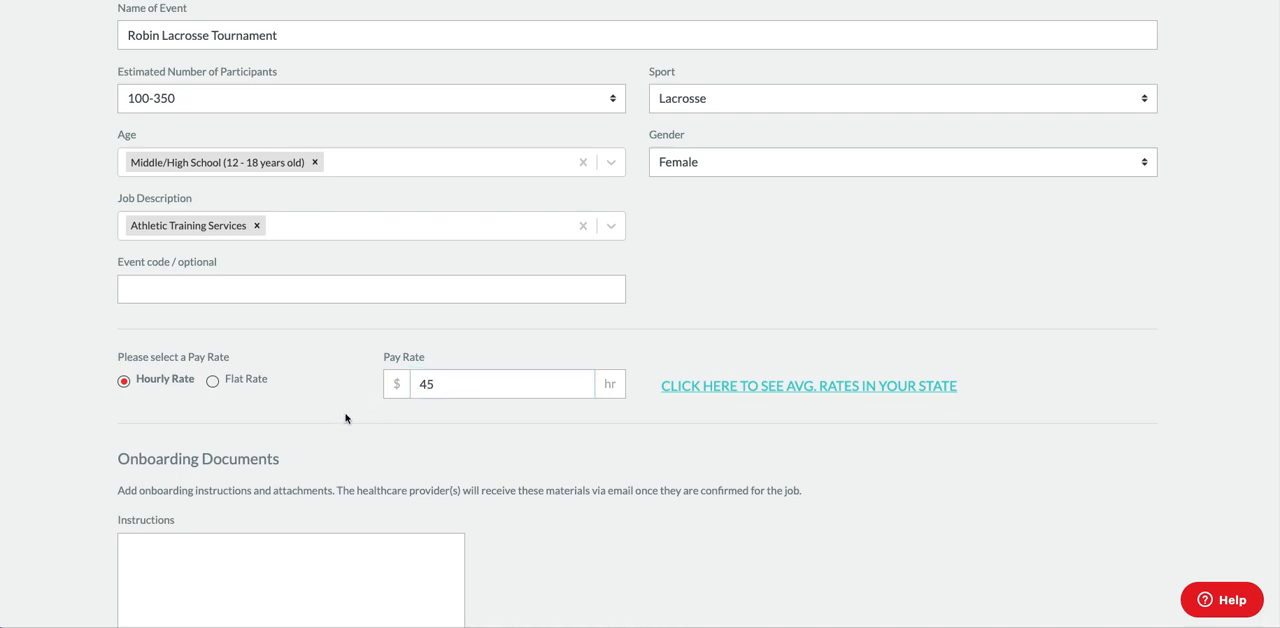
Save the event profile without onboarding instructions or documents and continue to the shift details.
scroll(346, 418, "down", 3)
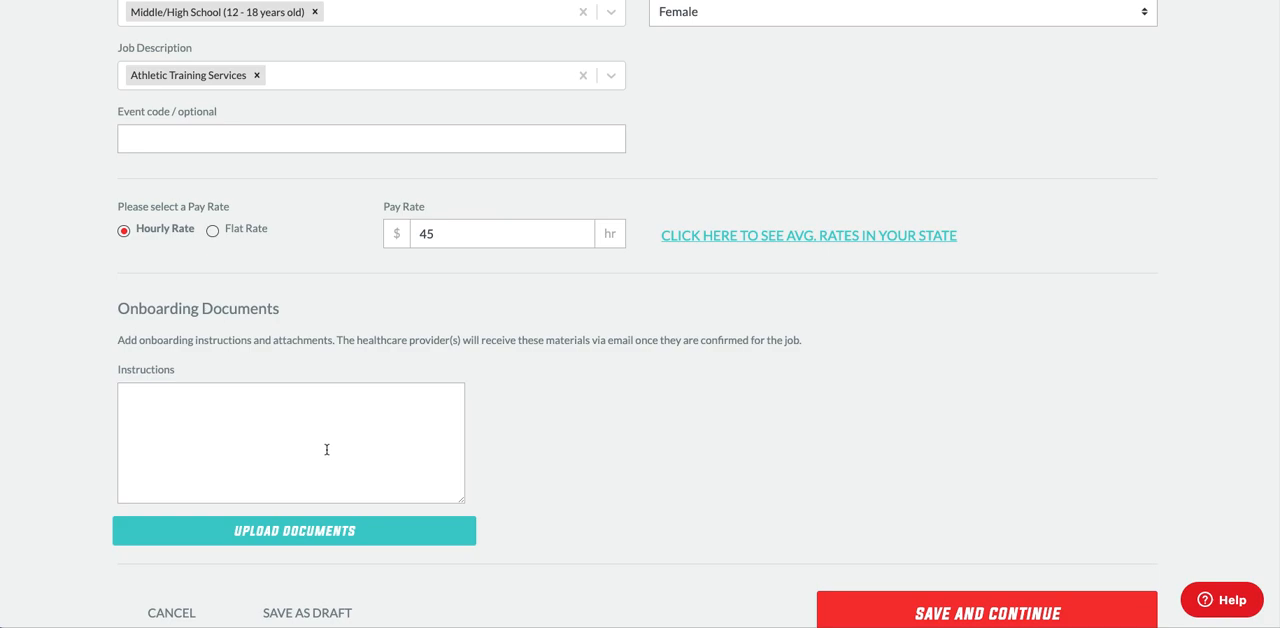
scroll(335, 458, "down", 2)
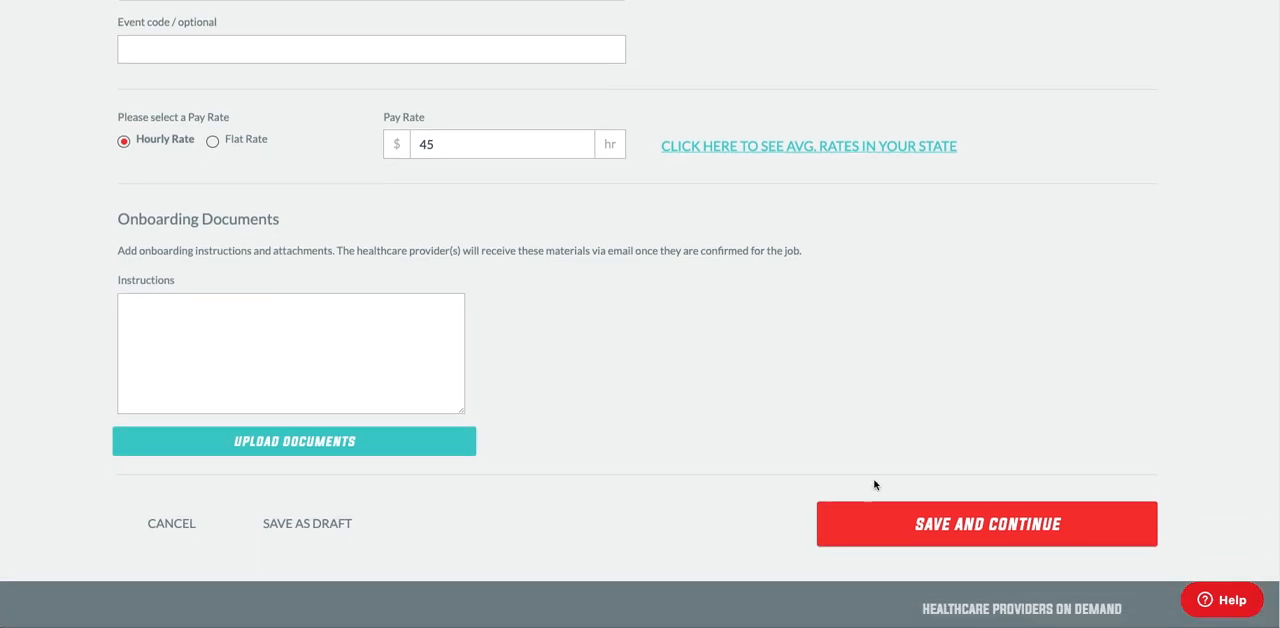
left_click(943, 531)
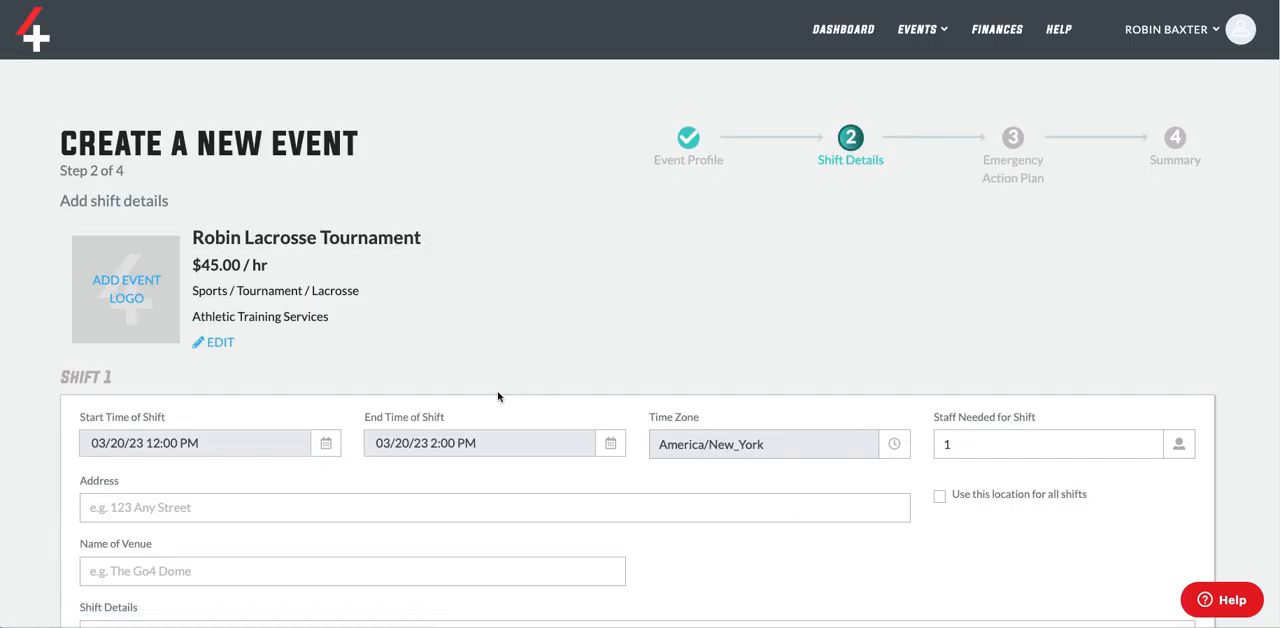
Set the start time of Shift 1 to 06/03/23 8:00 AM.
scroll(476, 364, "down", 4)
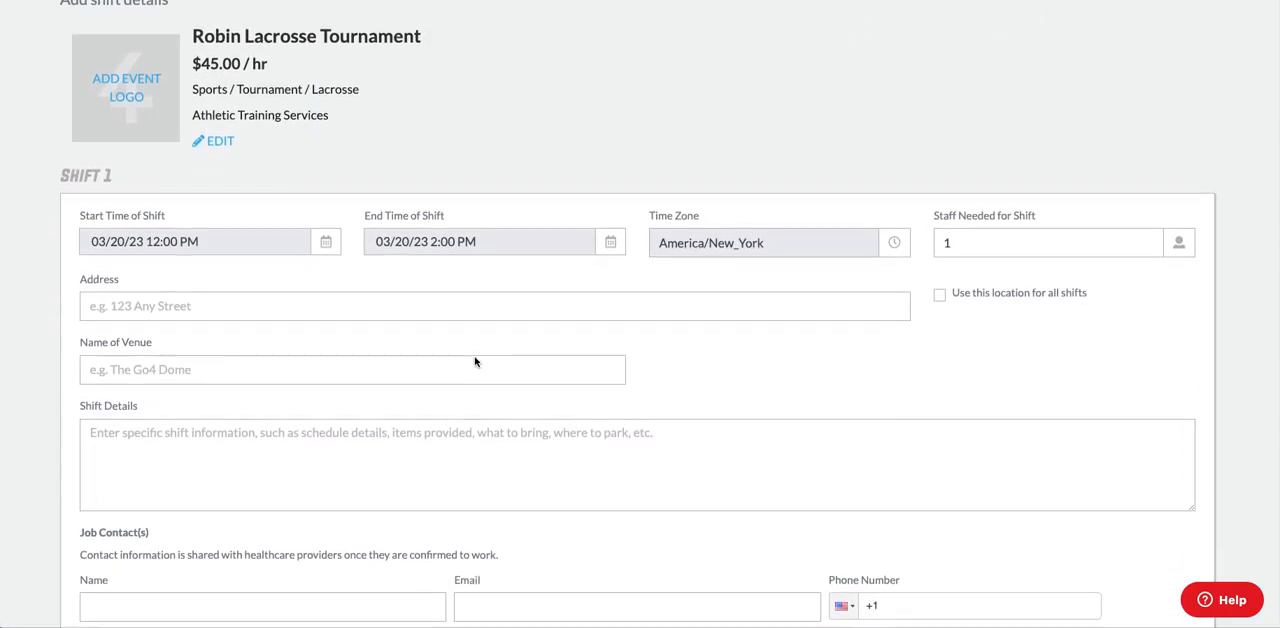
left_click(203, 226)
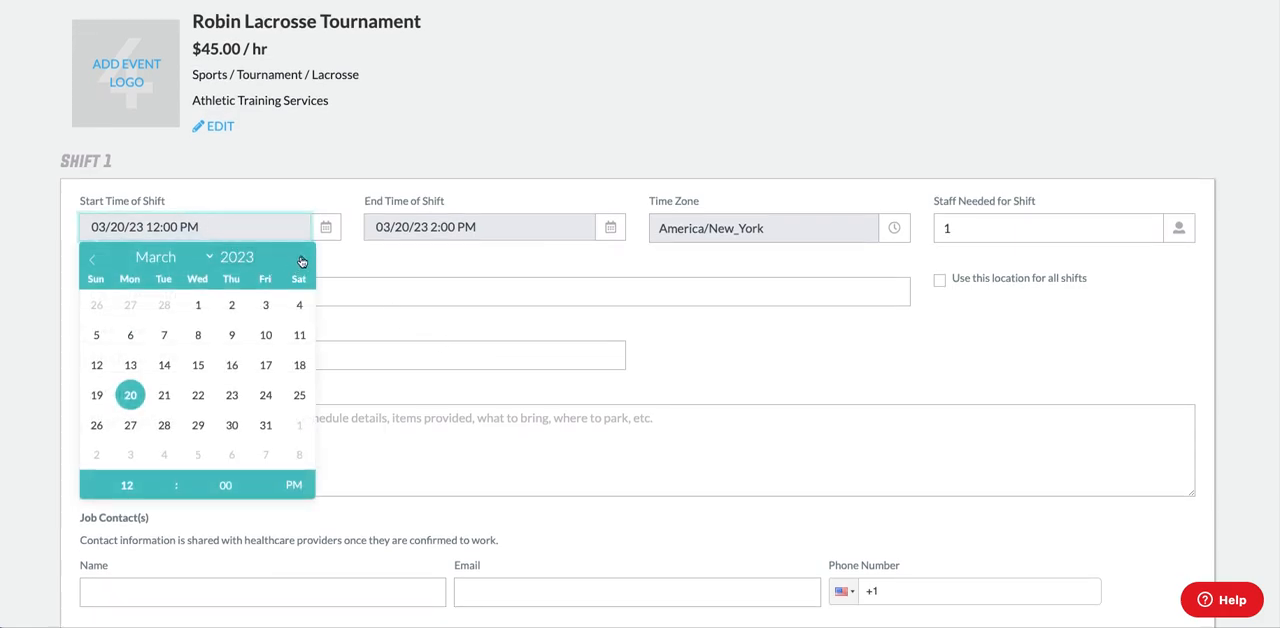
left_click(302, 259)
left_click(302, 259)
left_click(302, 259)
left_click(299, 305)
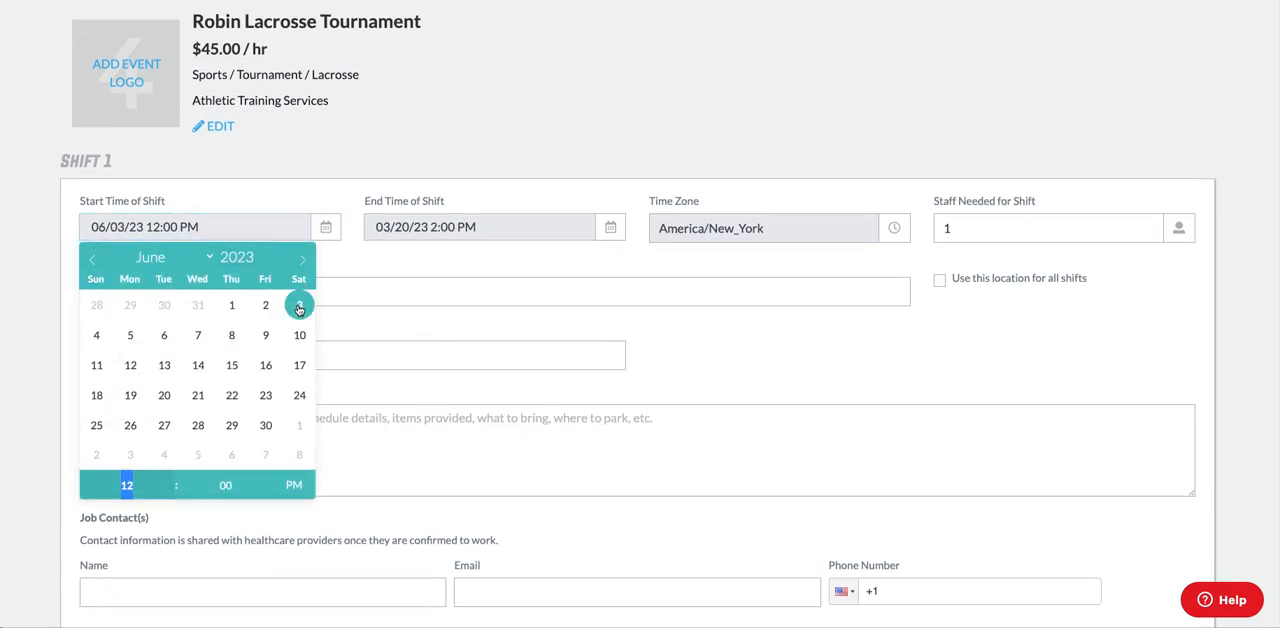
left_click(170, 480)
left_click(170, 480)
left_click(170, 480)
left_click(170, 480)
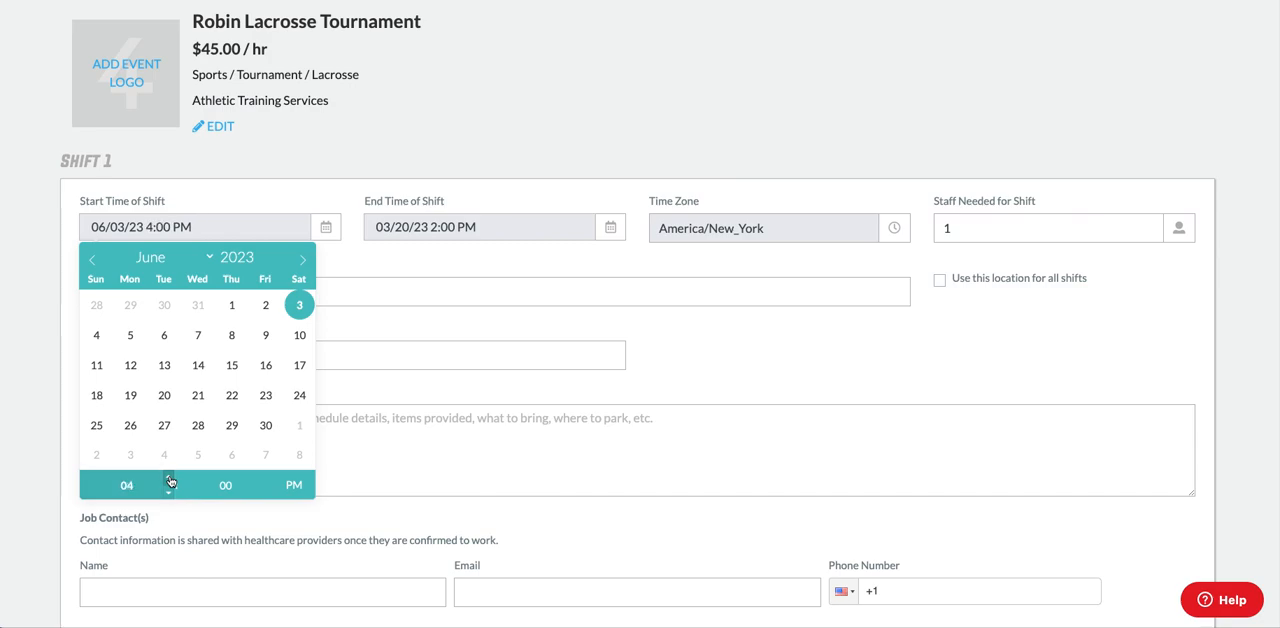
left_click(294, 485)
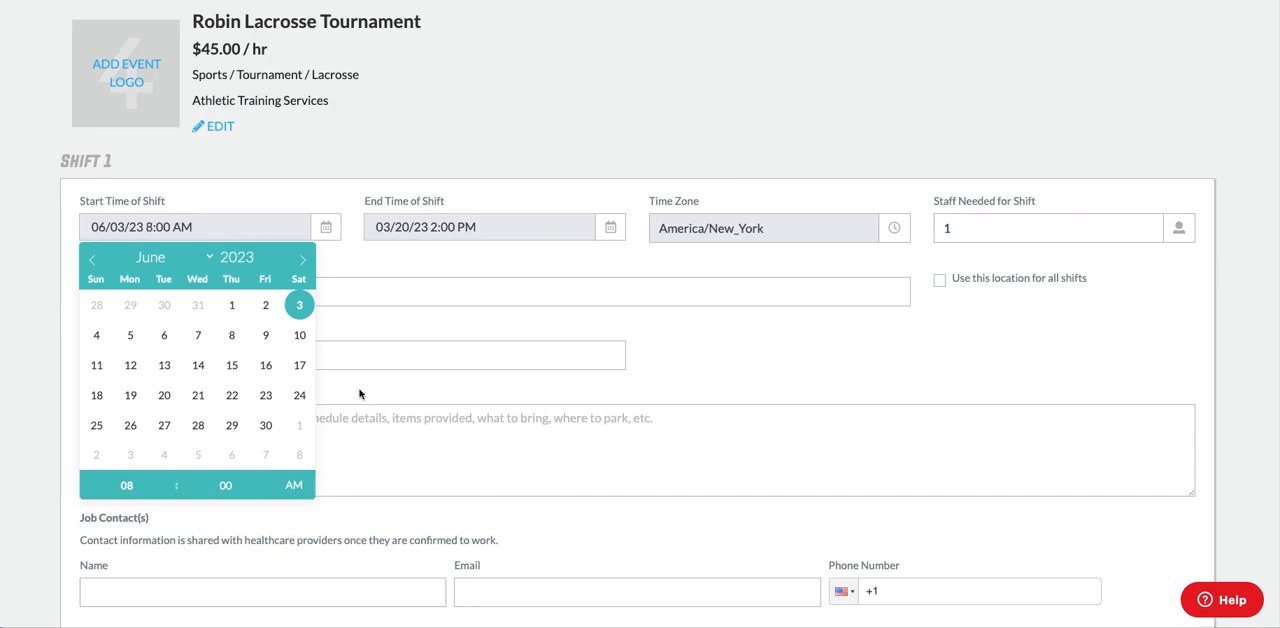
Set the end time of Shift 1 to 06/03/23 3:00 PM and its staff needed to 2.
left_click(466, 228)
left_click(587, 259)
left_click(587, 259)
left_click(587, 259)
left_click(584, 306)
left_click(454, 480)
left_click(651, 275)
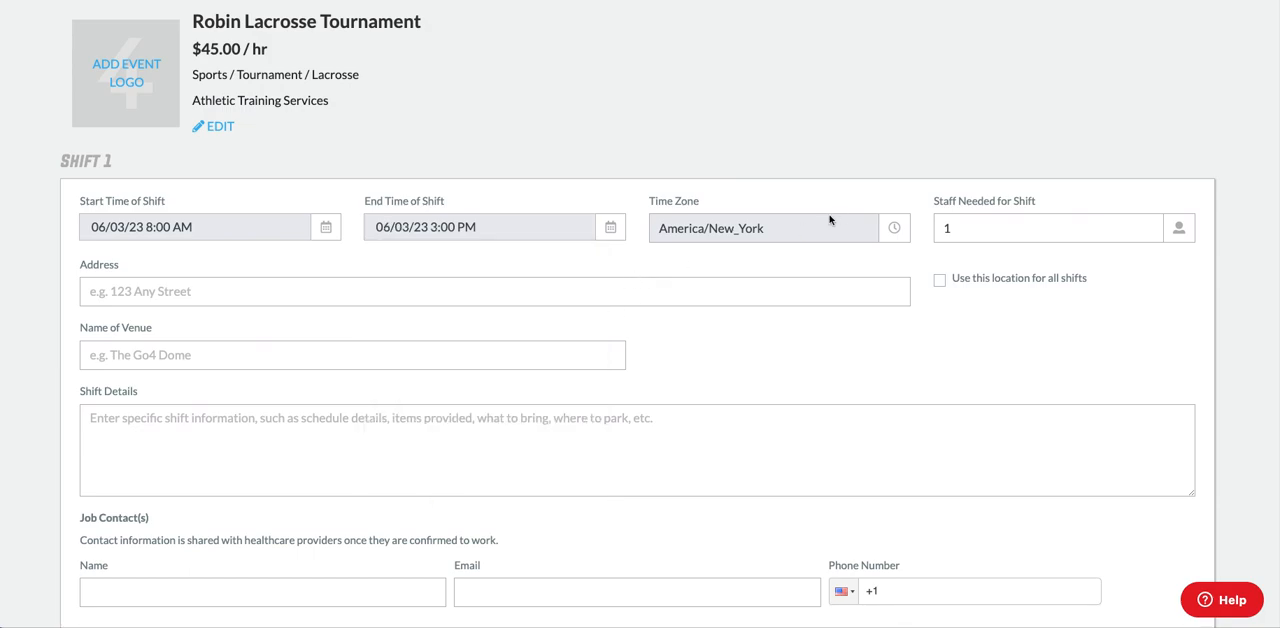
left_click_drag(967, 226, 929, 228)
type("2")
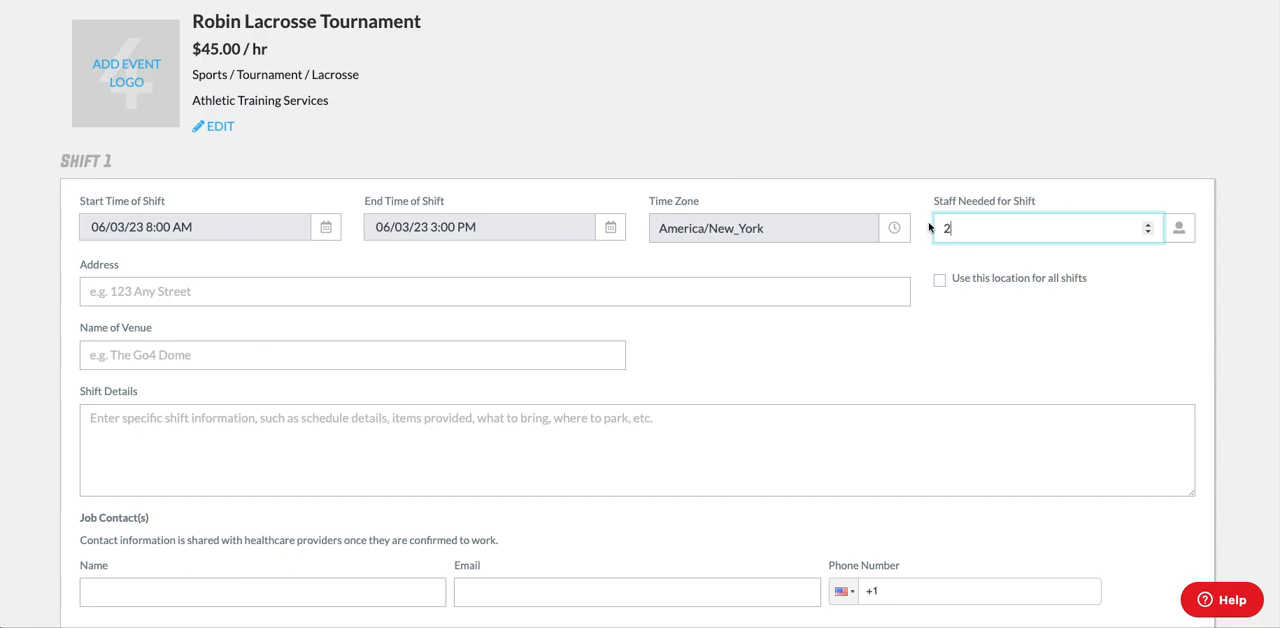
Look up "united sports" as the shift address, choose the Downingtown, PA venue, and use this location for all shifts.
left_click(105, 295)
type("united spotr")
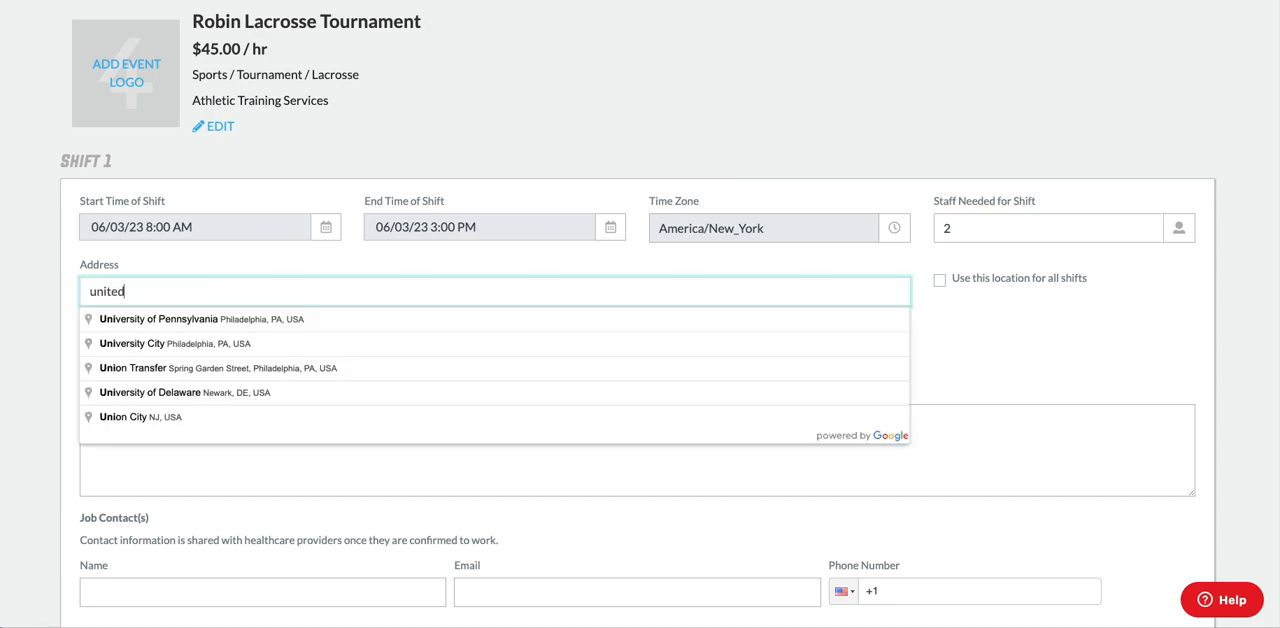
key("BackSpace")
key("BackSpace")
type("rts")
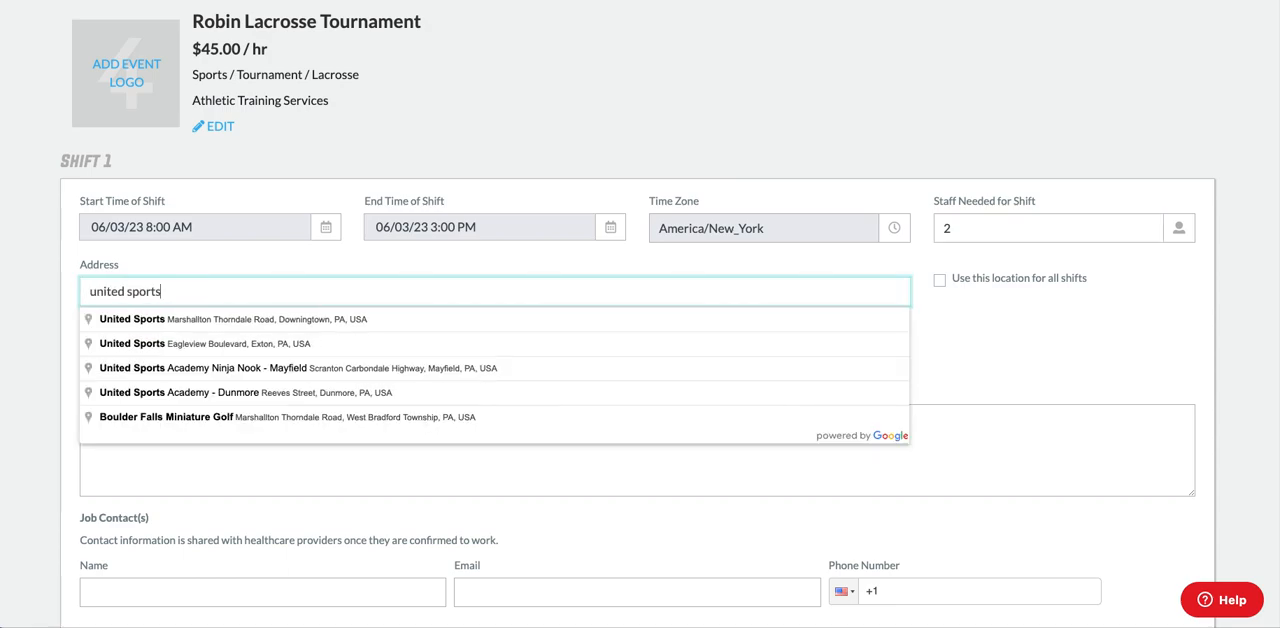
left_click(115, 320)
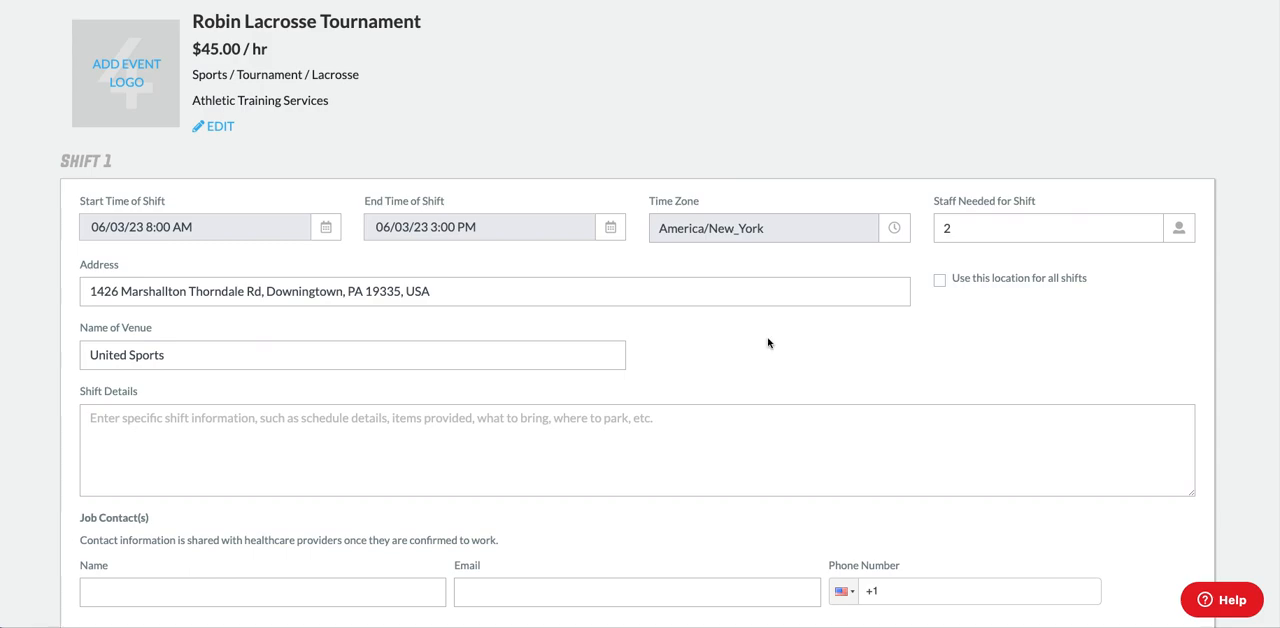
left_click(940, 284)
Make the Go4 account owner the job contact for Shift 1 and use this contact for all shifts.
scroll(911, 343, "down", 1)
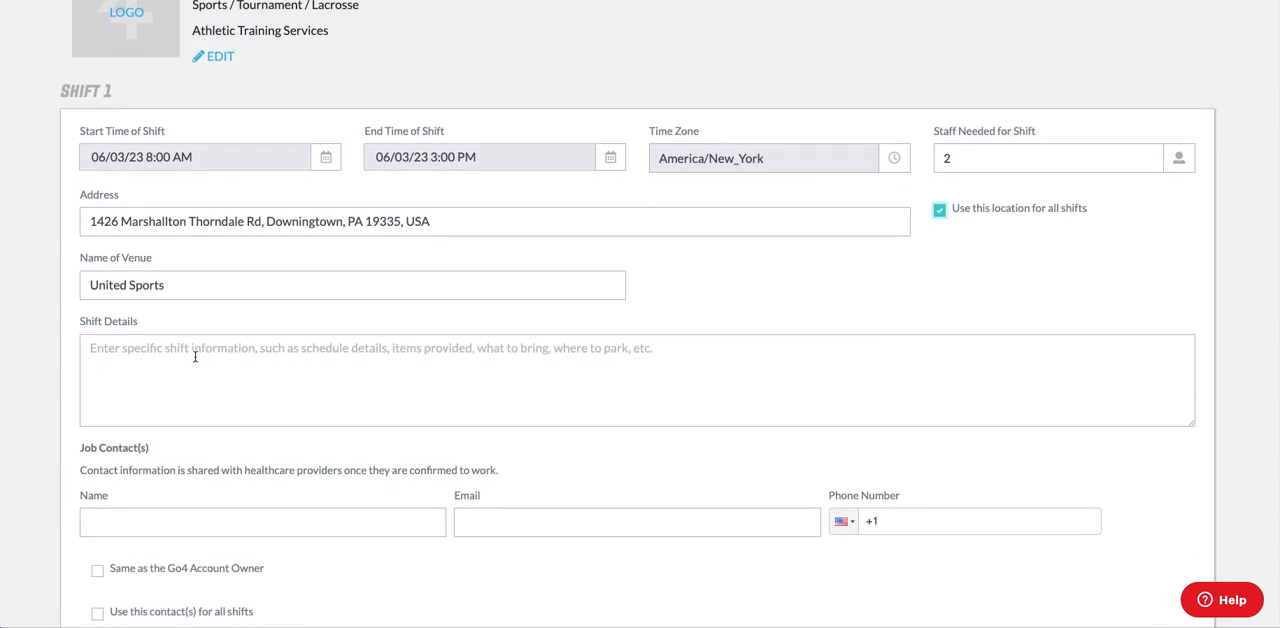
scroll(195, 356, "down", 1)
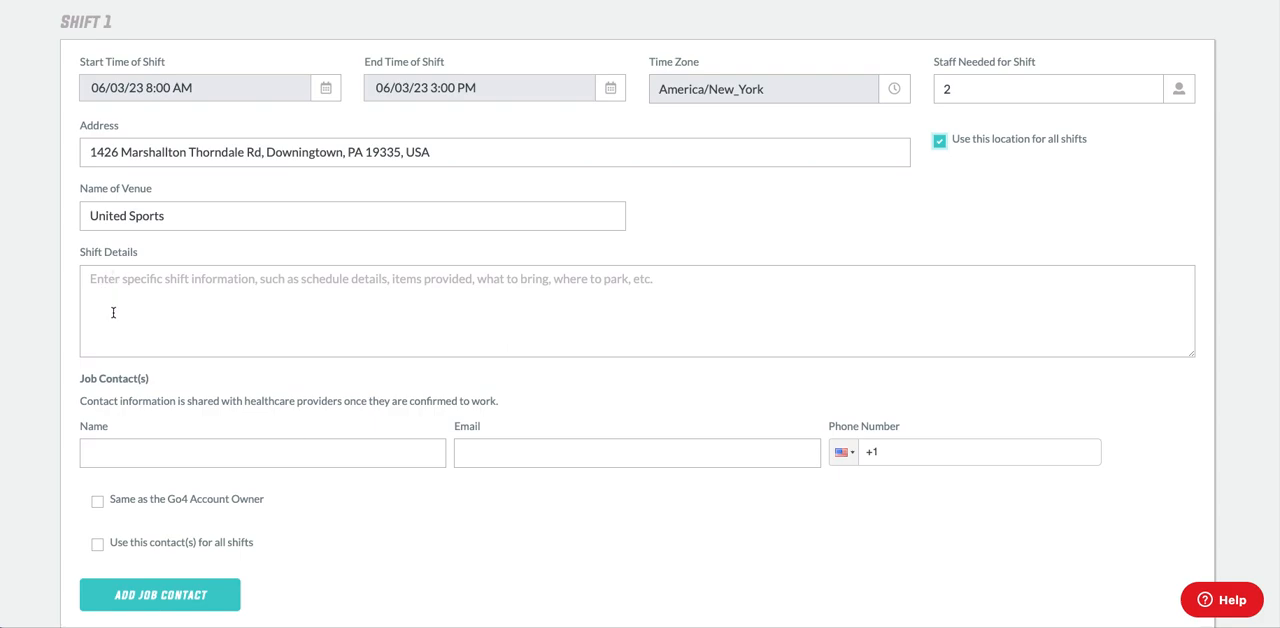
scroll(113, 312, "down", 2)
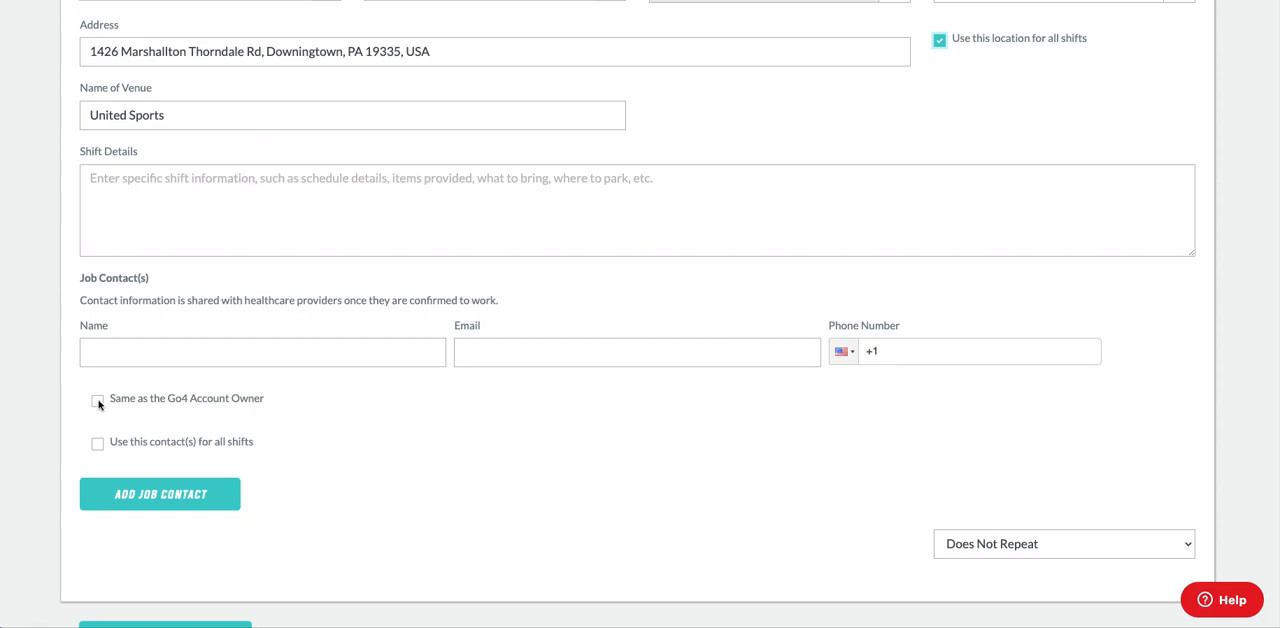
left_click(97, 402)
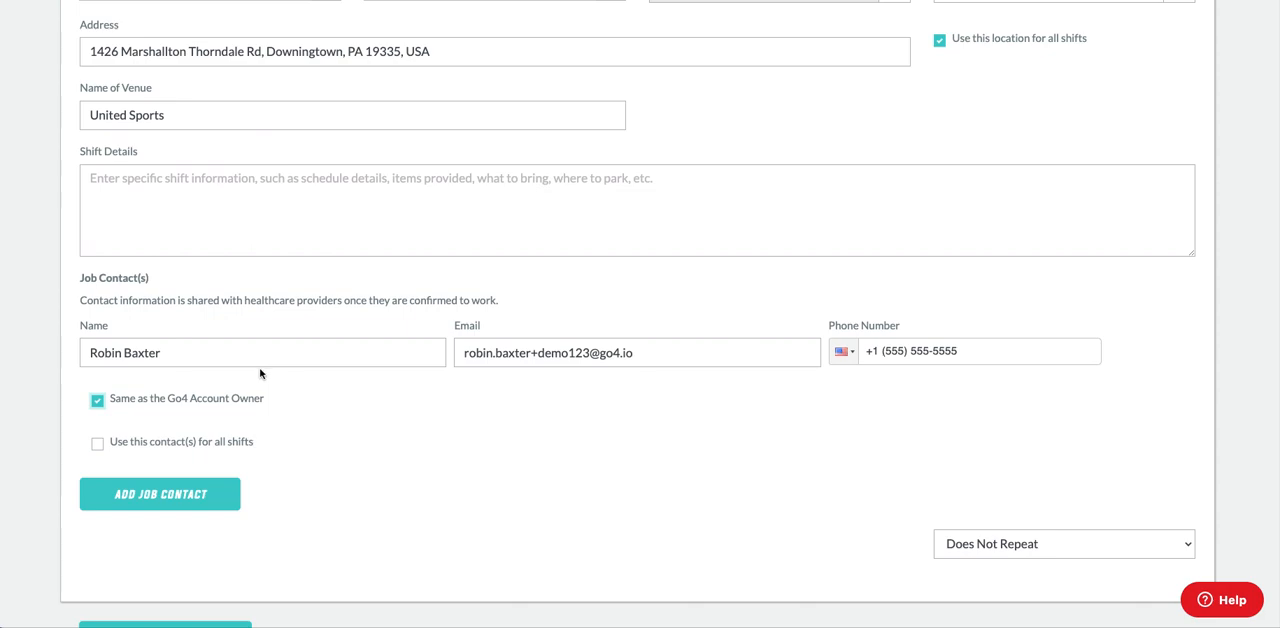
left_click(98, 446)
Add a second shift and set its start time to 06/04/23 8:00 AM.
scroll(506, 466, "down", 3)
left_click(214, 502)
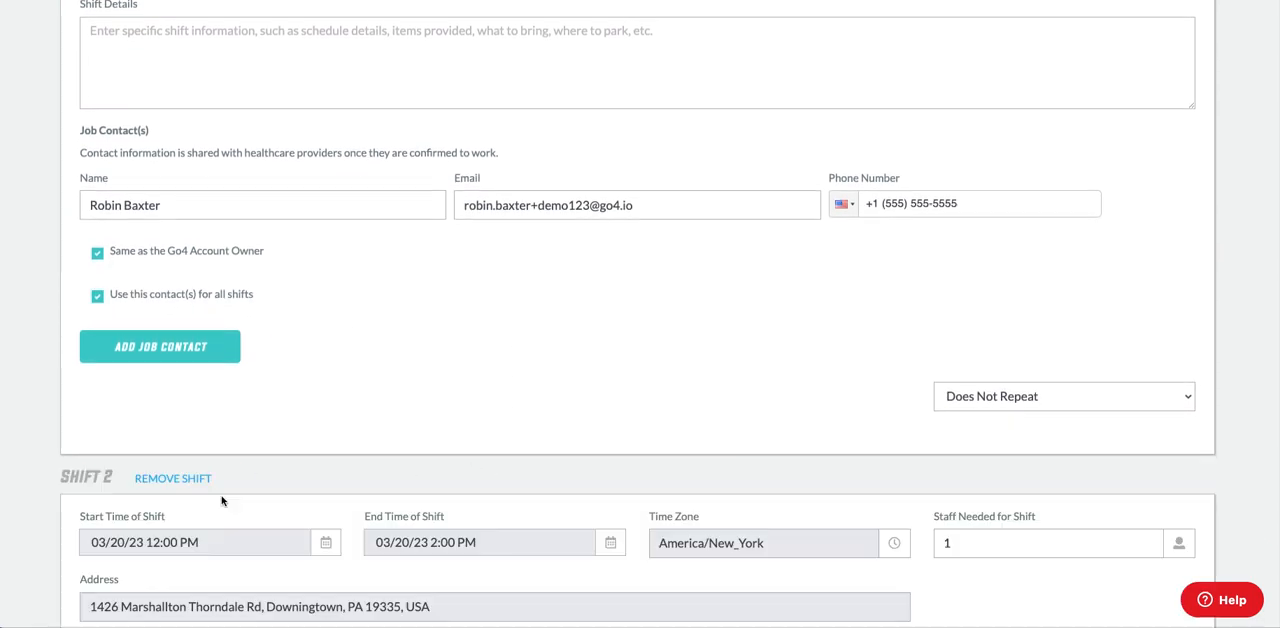
scroll(217, 457, "down", 3)
left_click(237, 288)
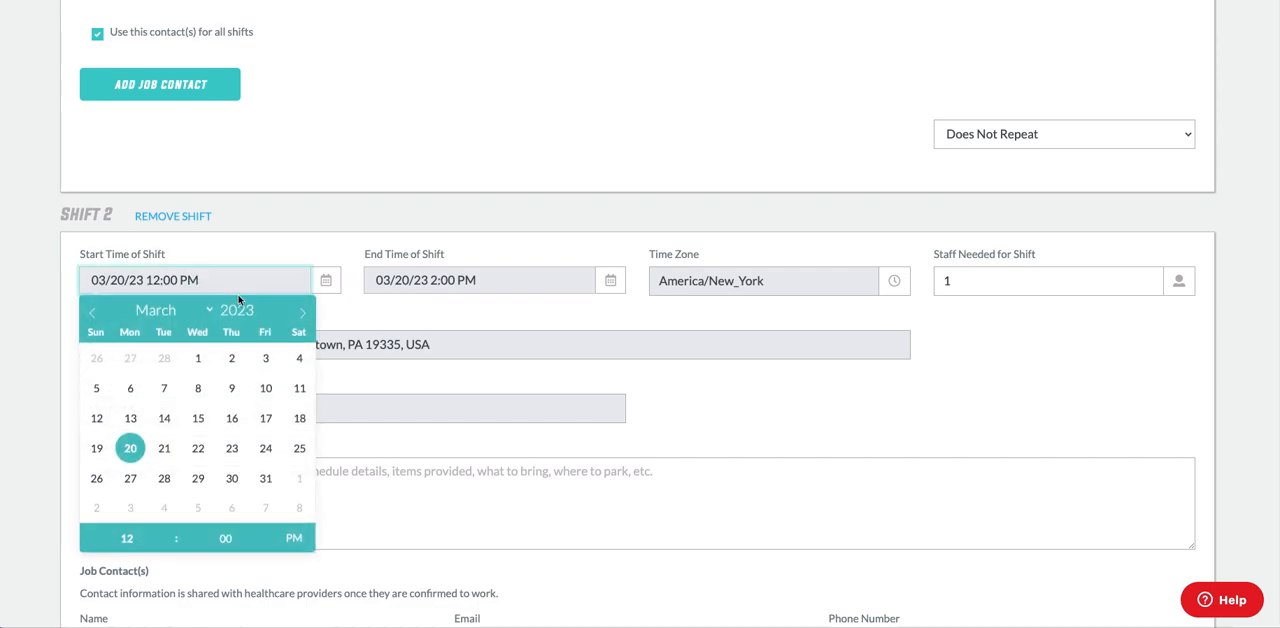
left_click(302, 312)
left_click(302, 312)
left_click(302, 312)
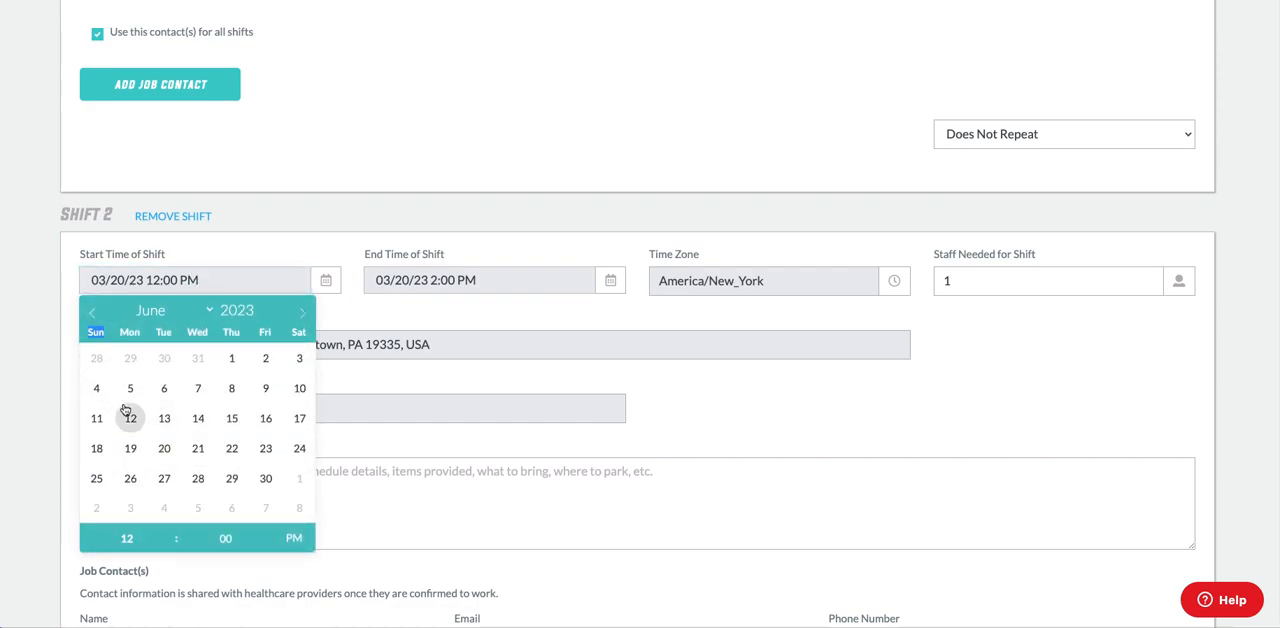
left_click(96, 388)
left_click(168, 532)
left_click(168, 532)
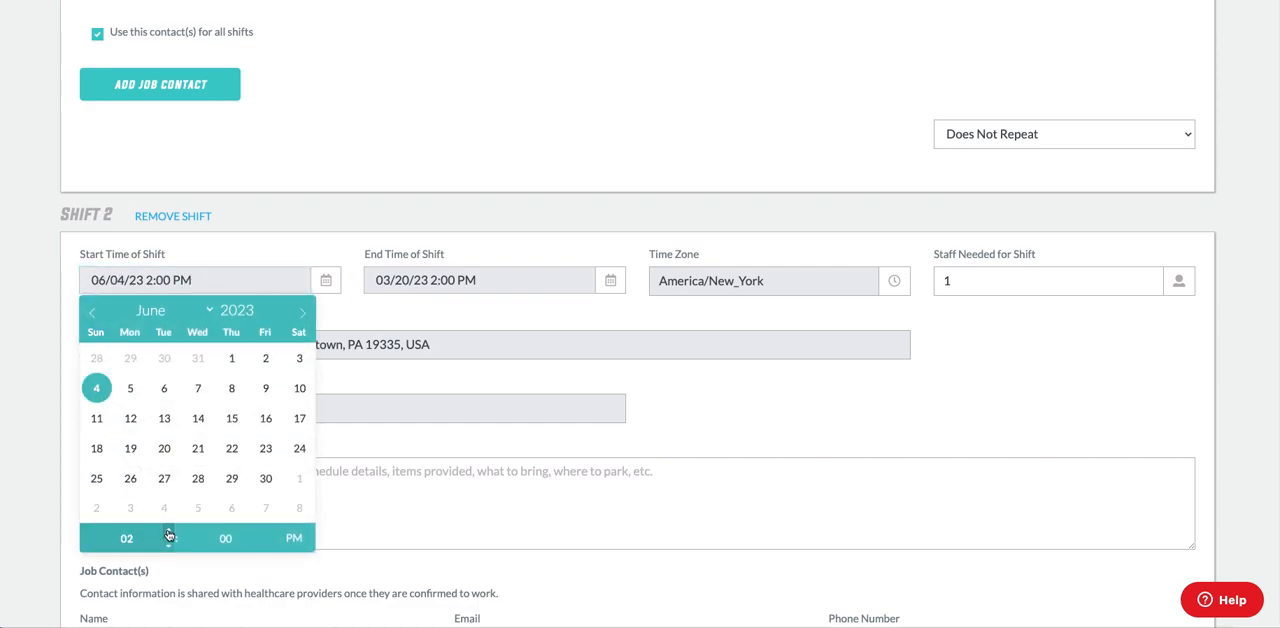
left_click(168, 532)
left_click(168, 532)
left_click(168, 532)
left_click(168, 532)
left_click(168, 532)
left_click(168, 532)
left_click(297, 542)
Set the end time of Shift 2 to 06/04/23 1:00 PM and its staff needed to 2.
left_click(411, 280)
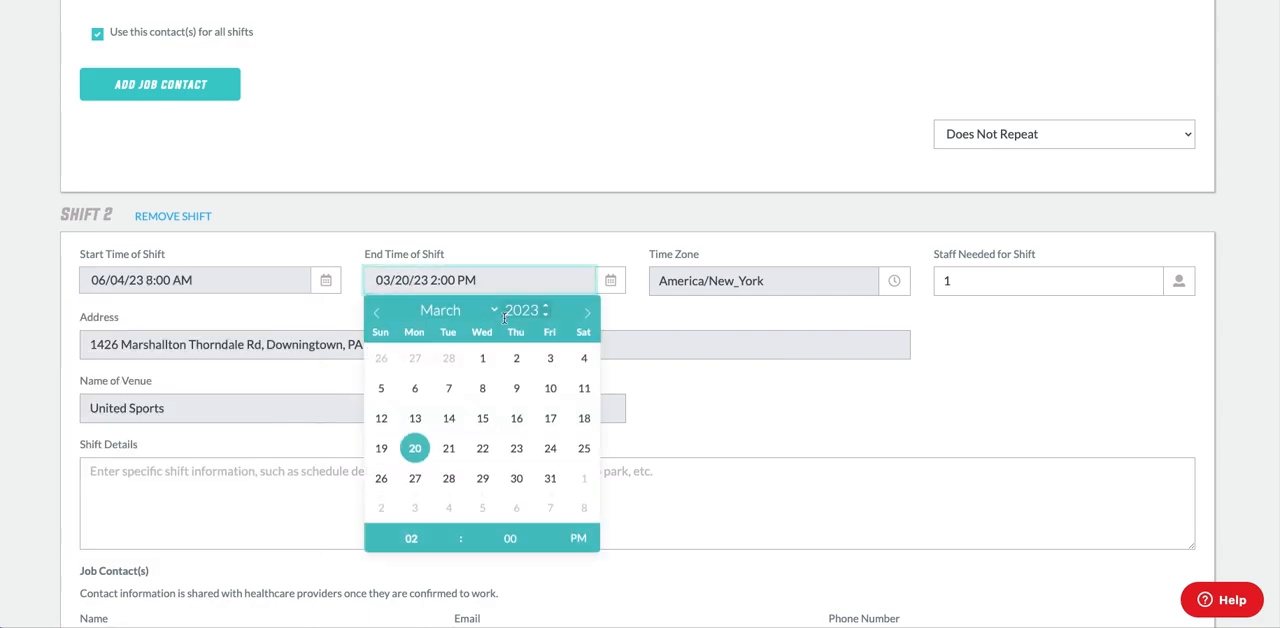
left_click(585, 313)
left_click(585, 313)
left_click(585, 313)
left_click(381, 388)
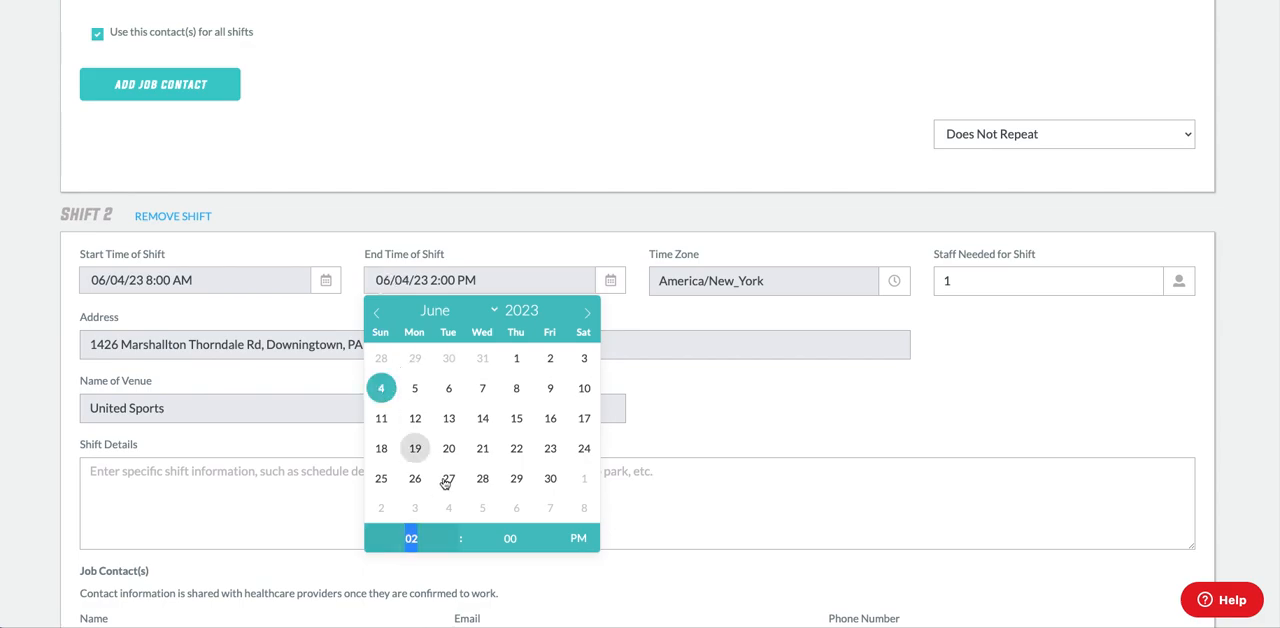
left_click(450, 544)
left_click(684, 317)
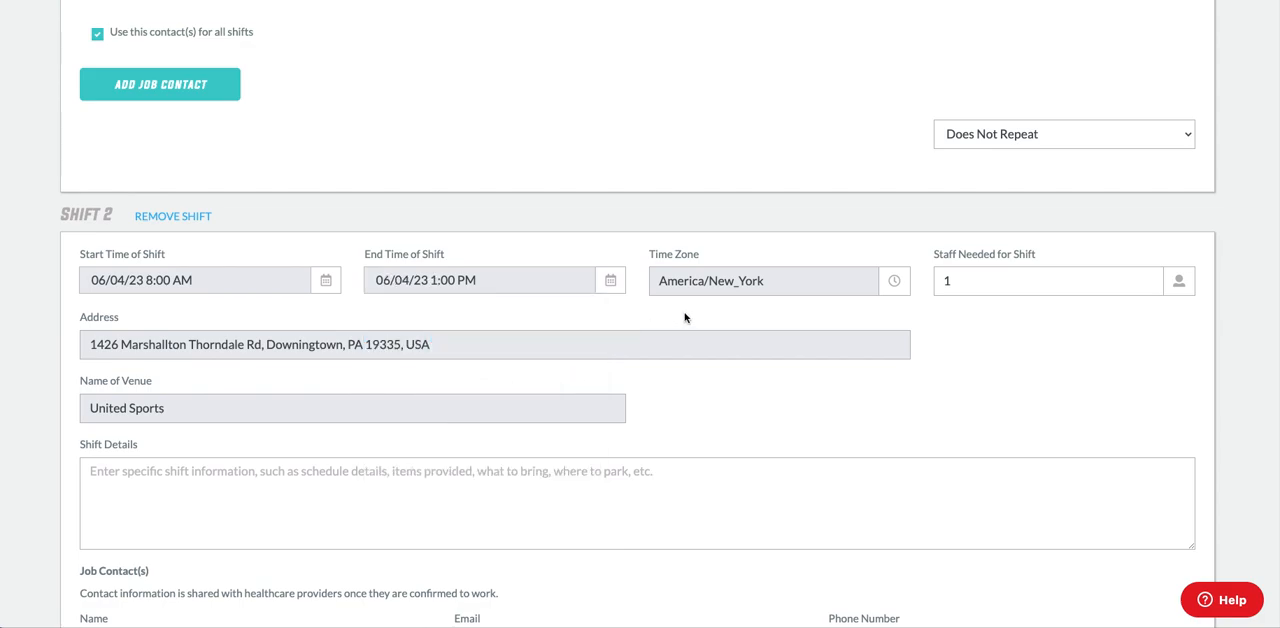
double_click(946, 280)
type("2")
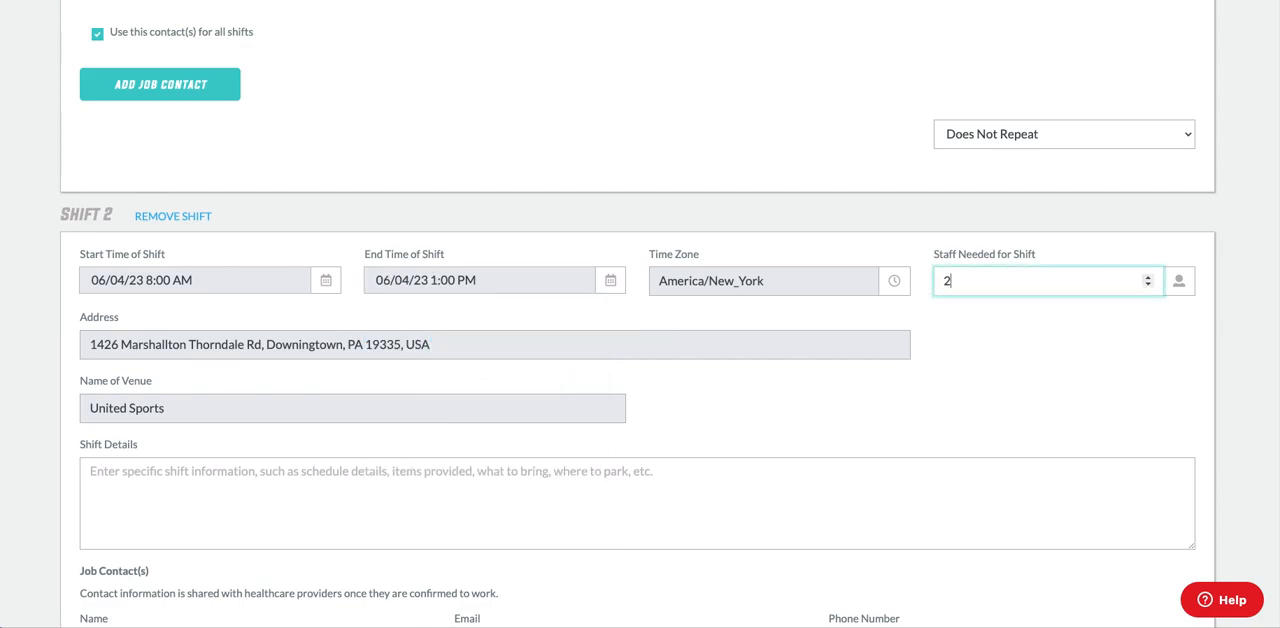
Save the details of both shifts and continue to the Emergency Action Plan.
scroll(702, 404, "down", 3)
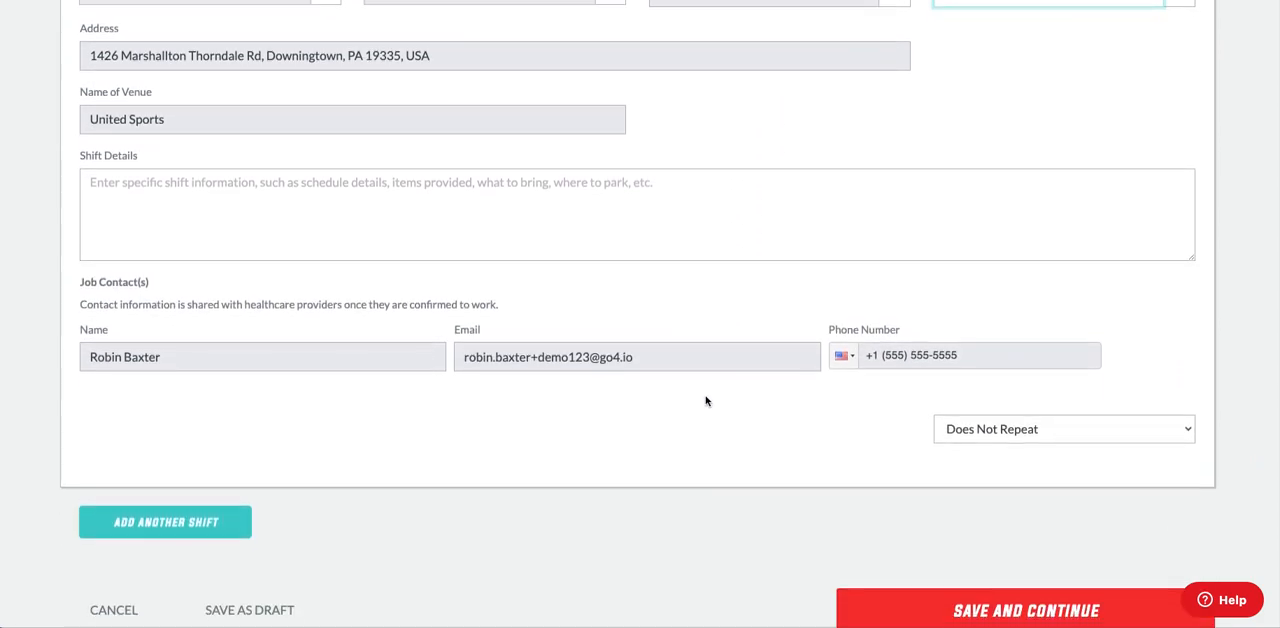
scroll(706, 401, "down", 1)
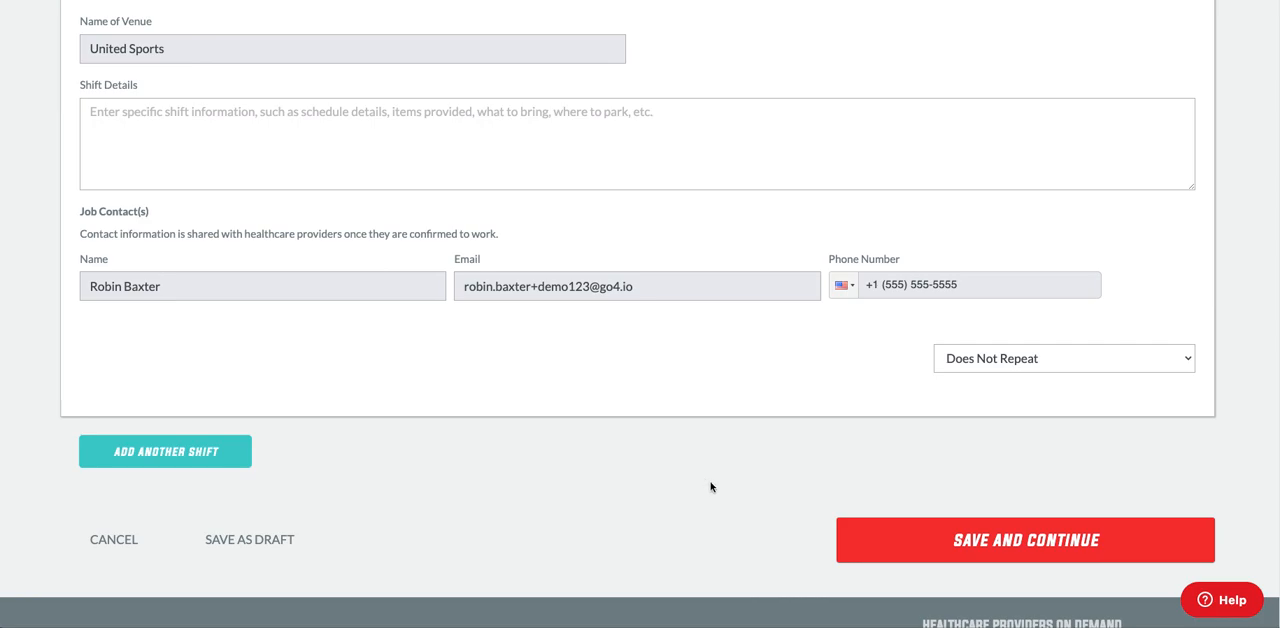
left_click(900, 544)
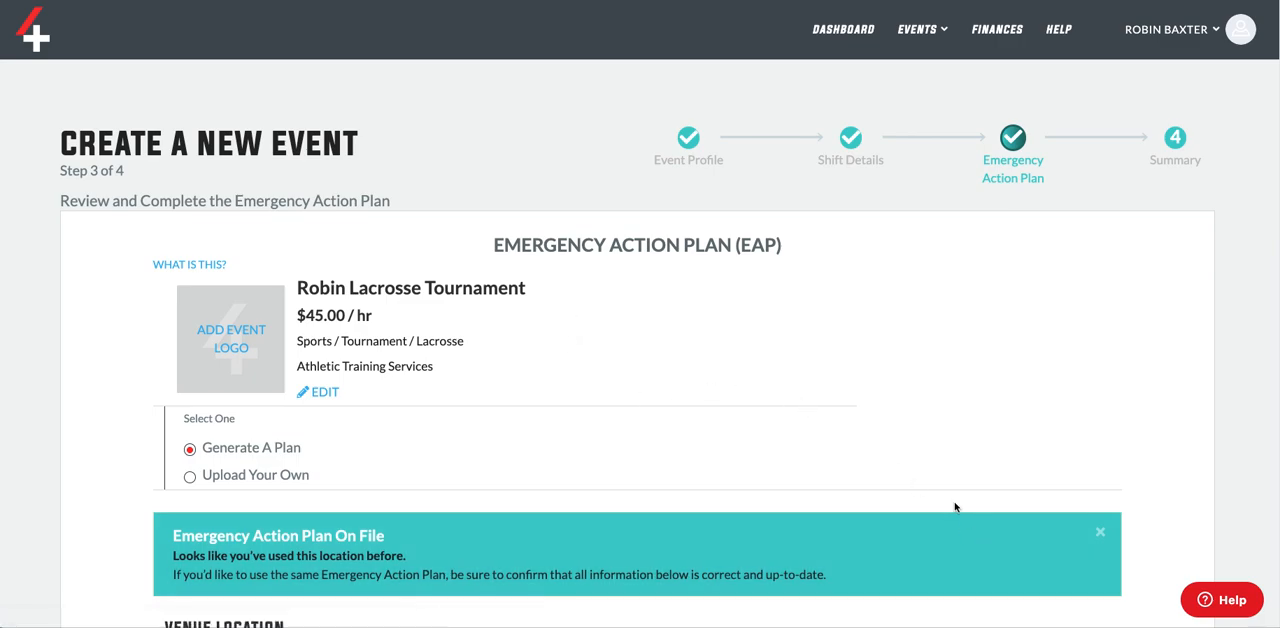
Dismiss the notice about the plan on file and review the venue location, venue map and emergency services.
left_click(1100, 532)
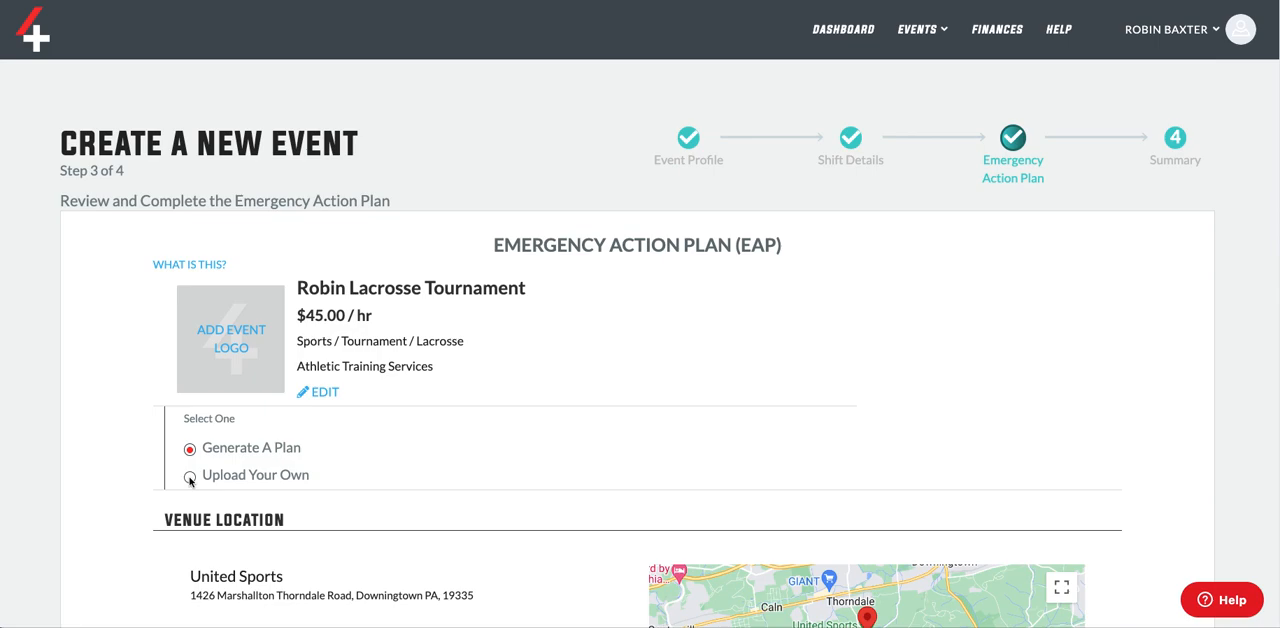
scroll(250, 424, "down", 1)
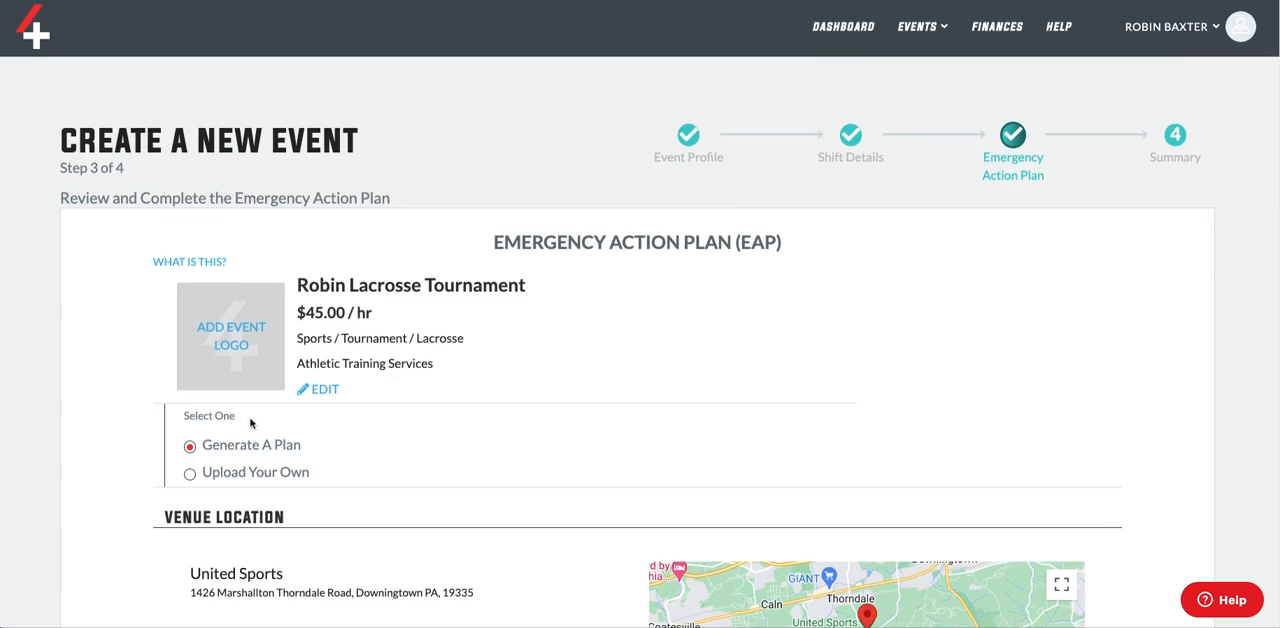
scroll(250, 424, "down", 3)
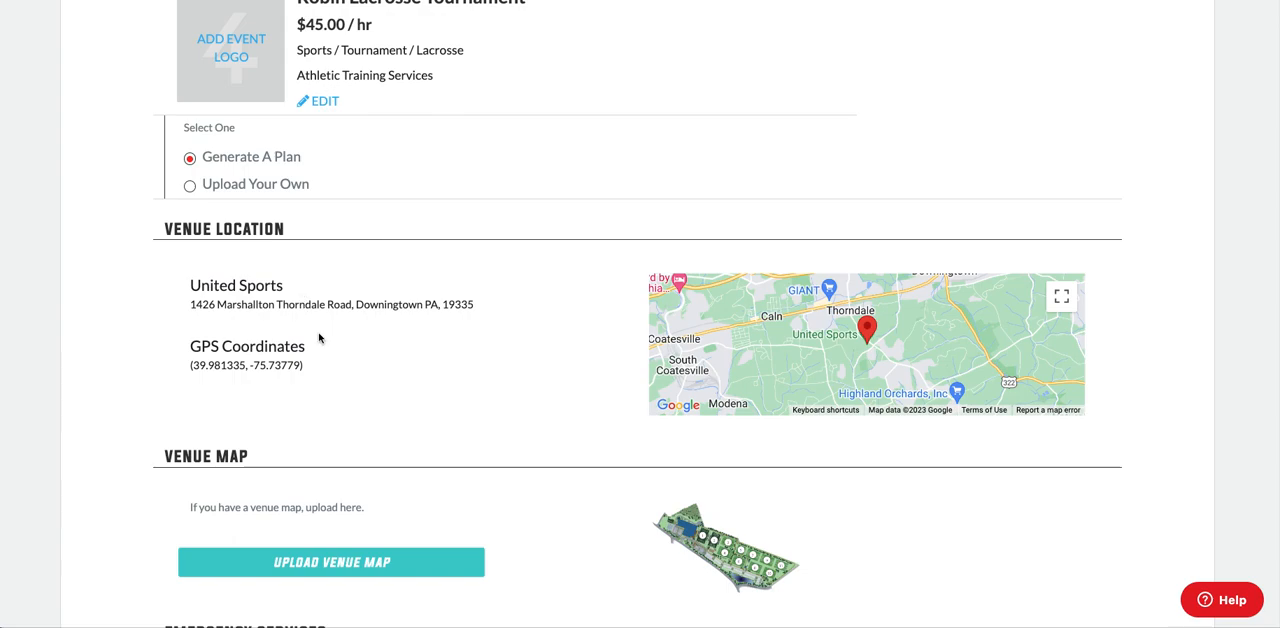
scroll(314, 366, "down", 2)
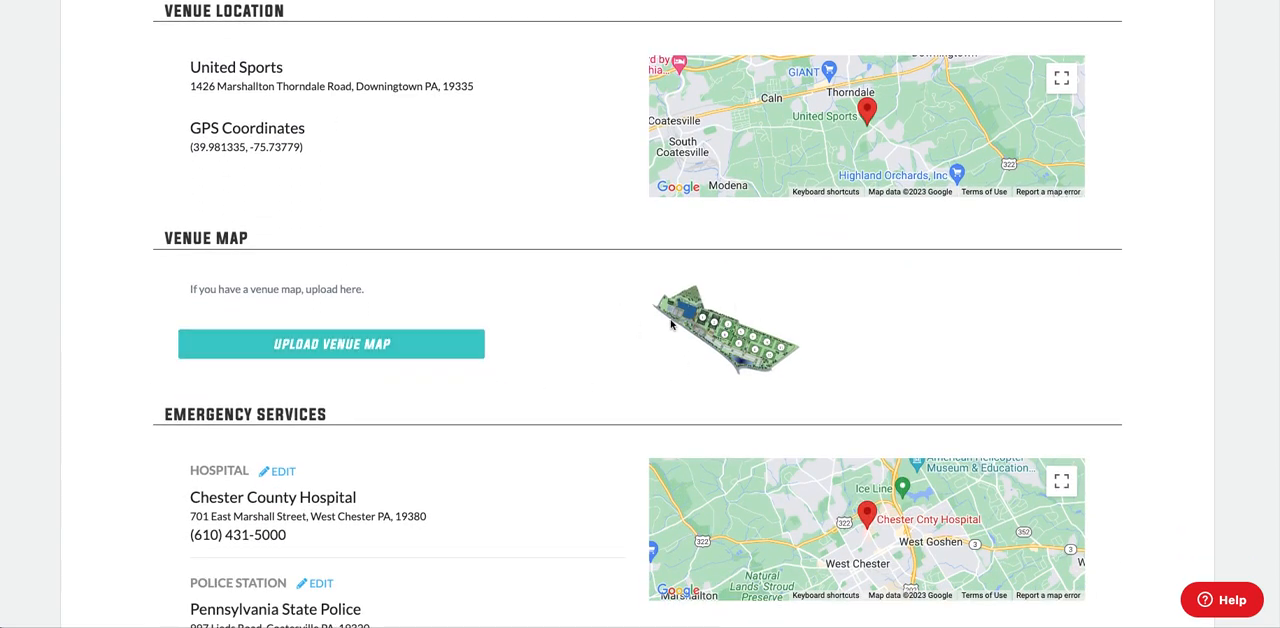
scroll(671, 340, "down", 2)
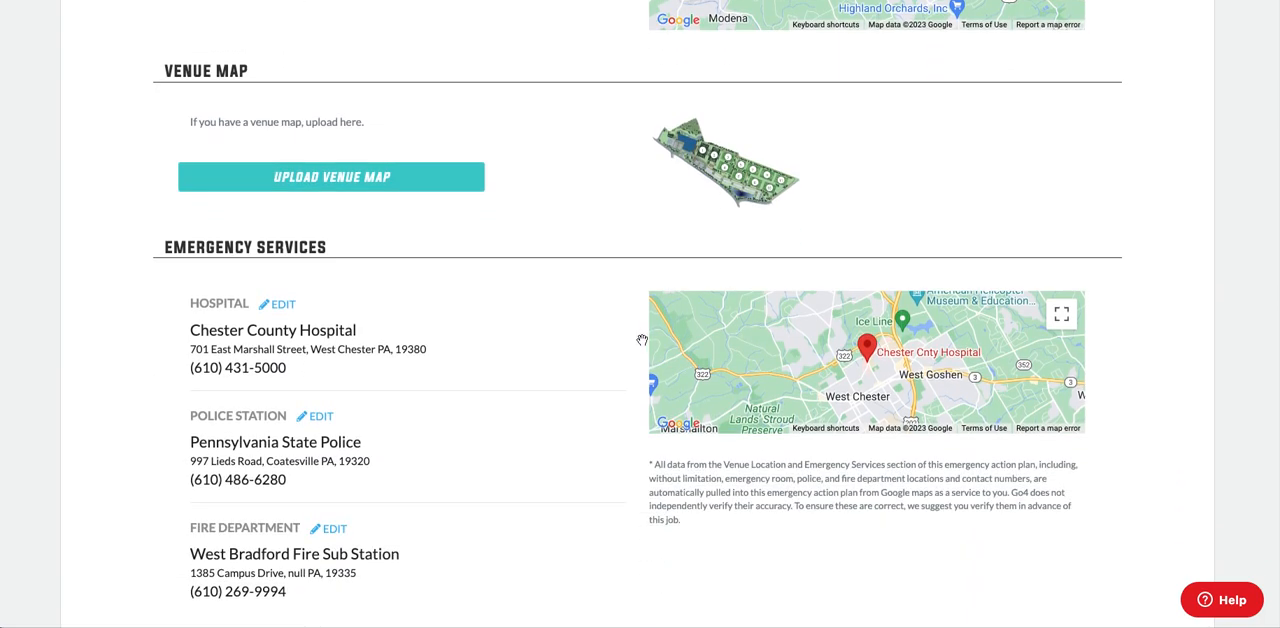
scroll(646, 340, "down", 1)
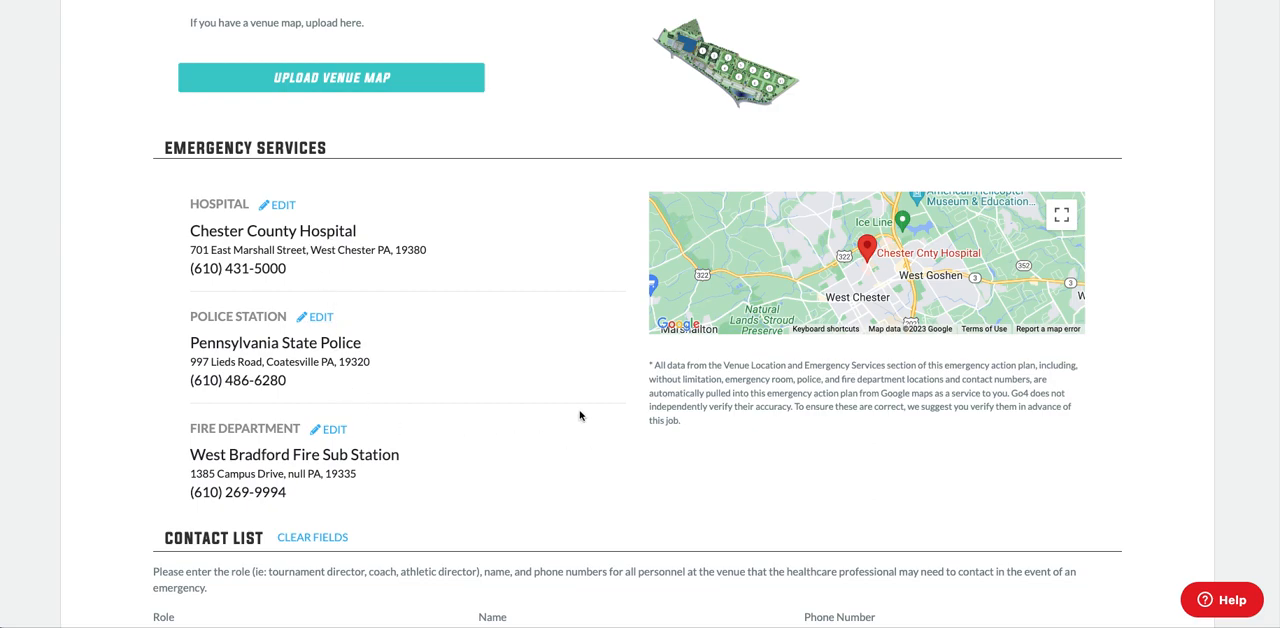
scroll(582, 414, "down", 3)
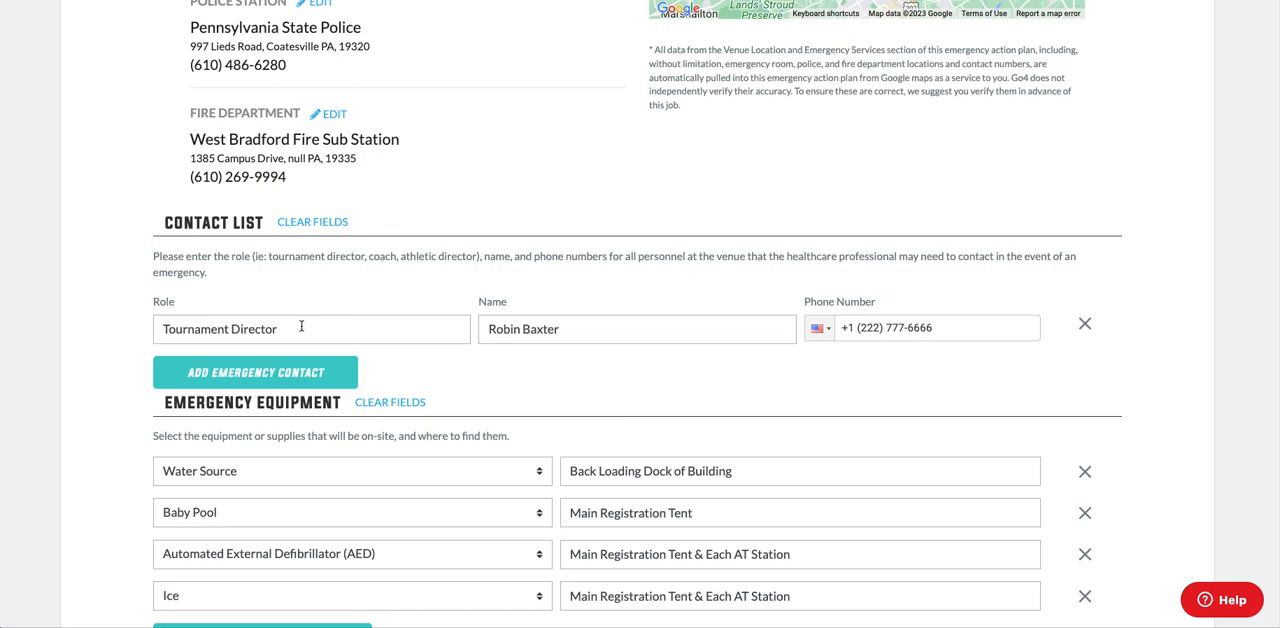
Check the emergency contacts, equipment and facility-specific instructions, and duplicate the Emergency Action Plan to all shifts.
scroll(472, 362, "down", 1)
scroll(472, 362, "down", 1)
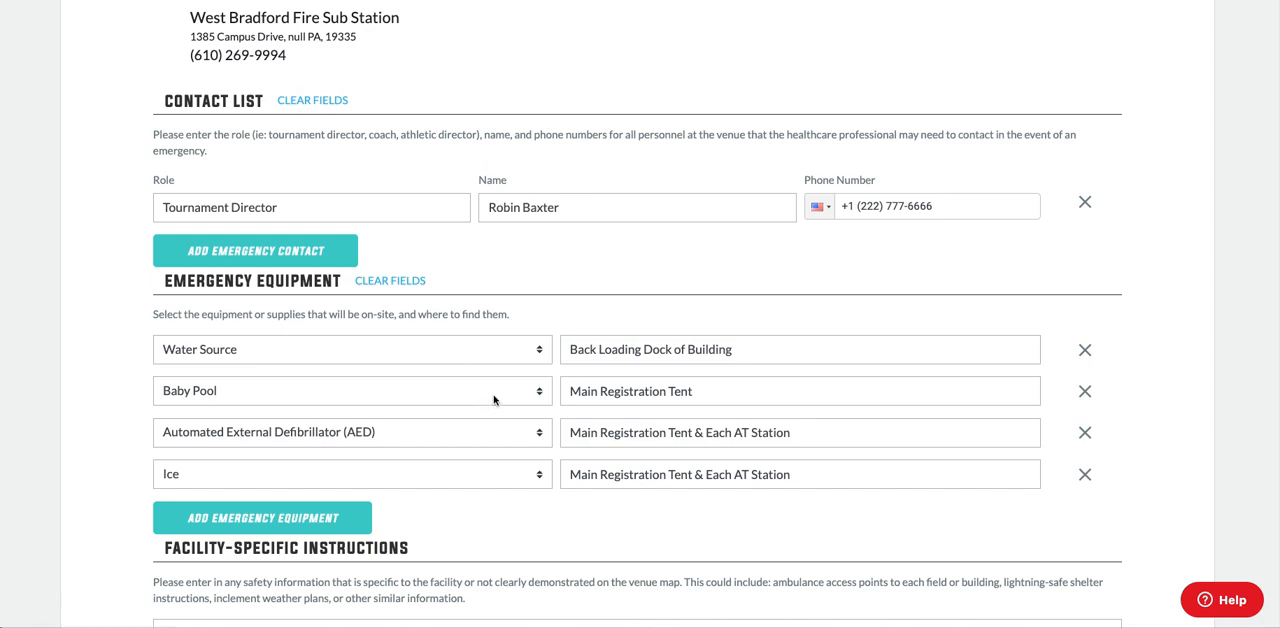
scroll(493, 399, "down", 1)
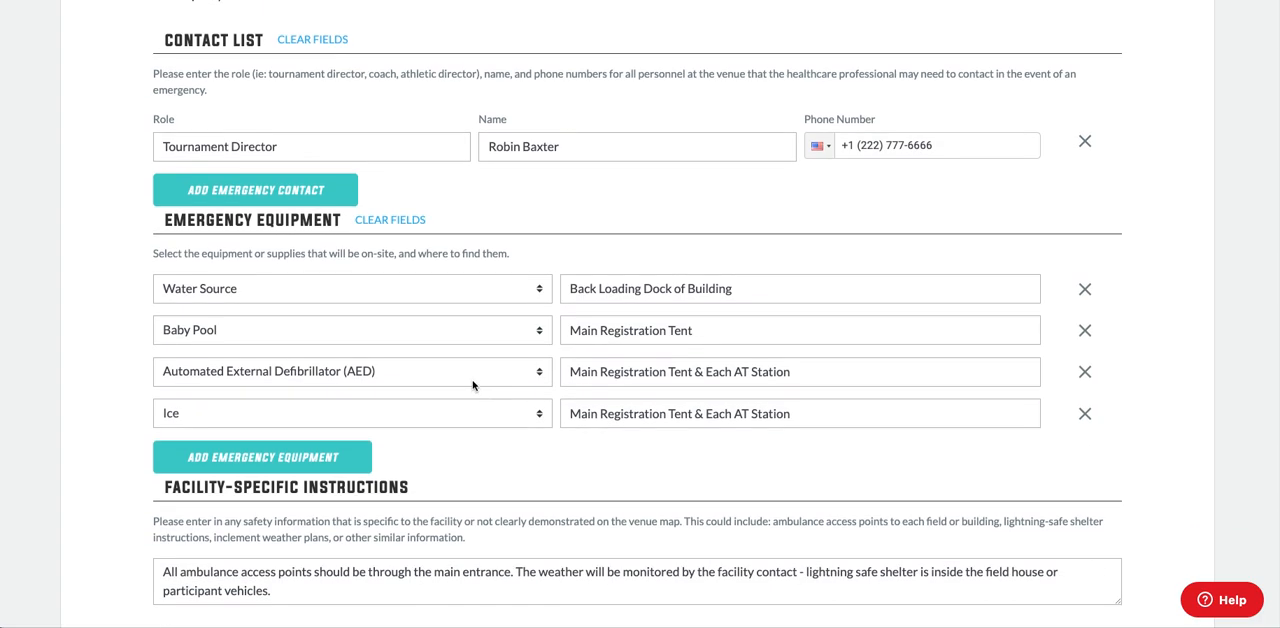
scroll(474, 428, "down", 1)
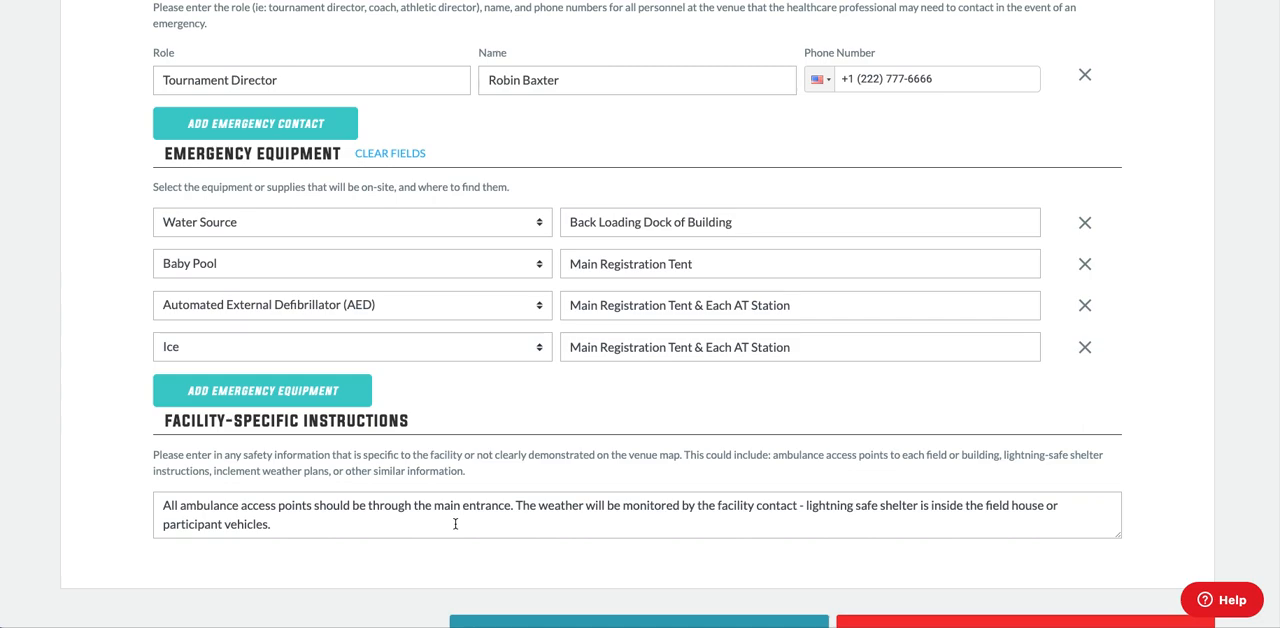
scroll(456, 523, "down", 1)
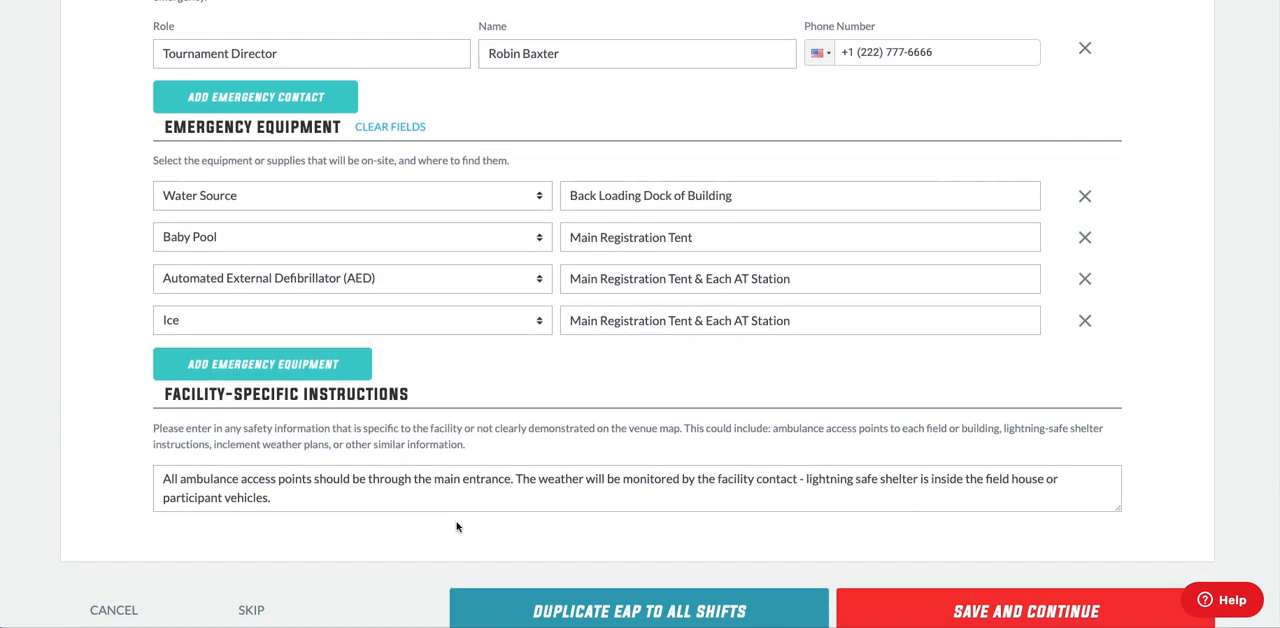
scroll(457, 524, "down", 1)
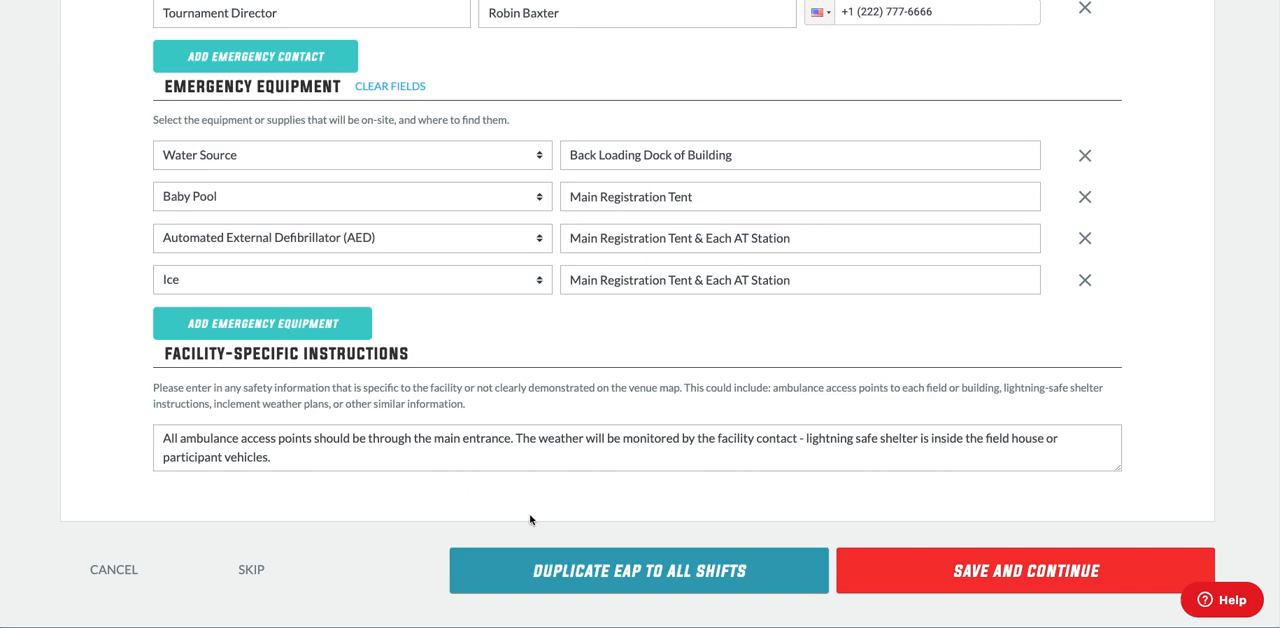
left_click(591, 575)
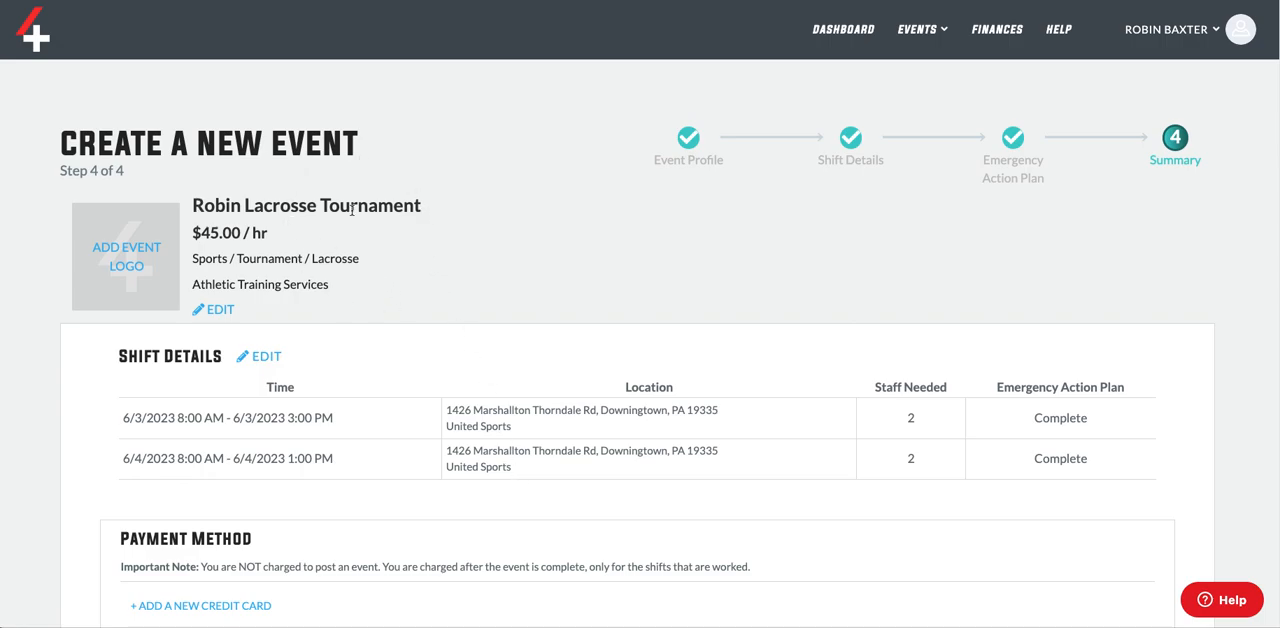
Review the event summary's shift details, the payment method note, and the service fee and total in the billing estimate.
scroll(400, 351, "down", 3)
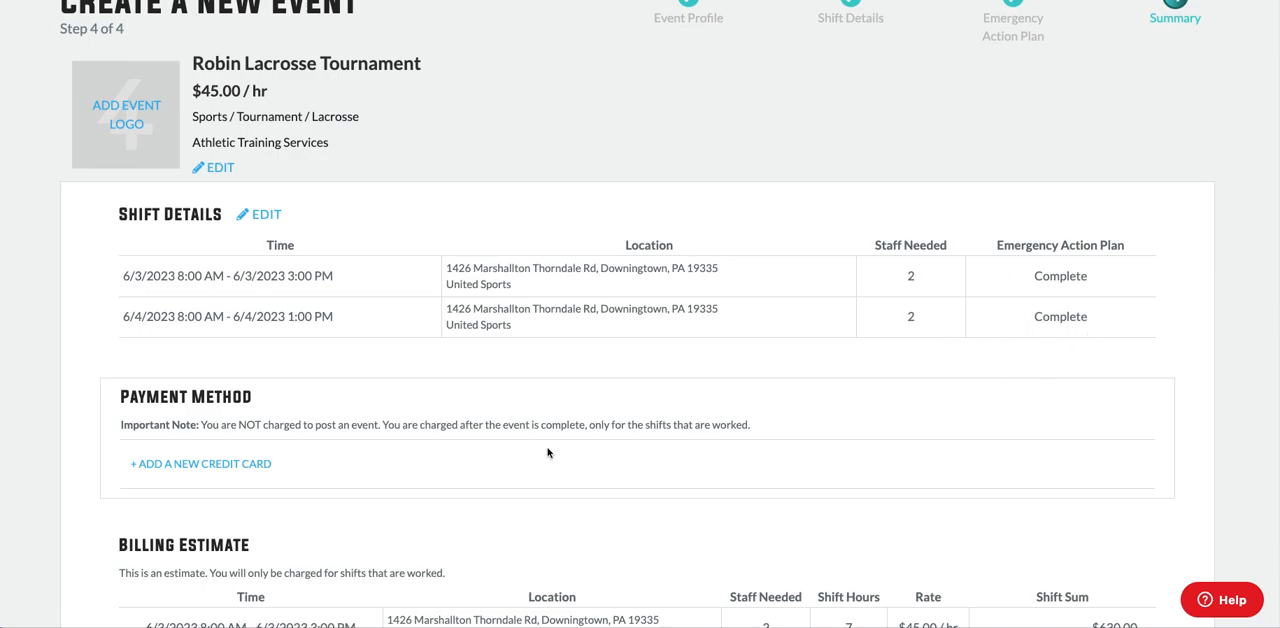
scroll(360, 467, "down", 1)
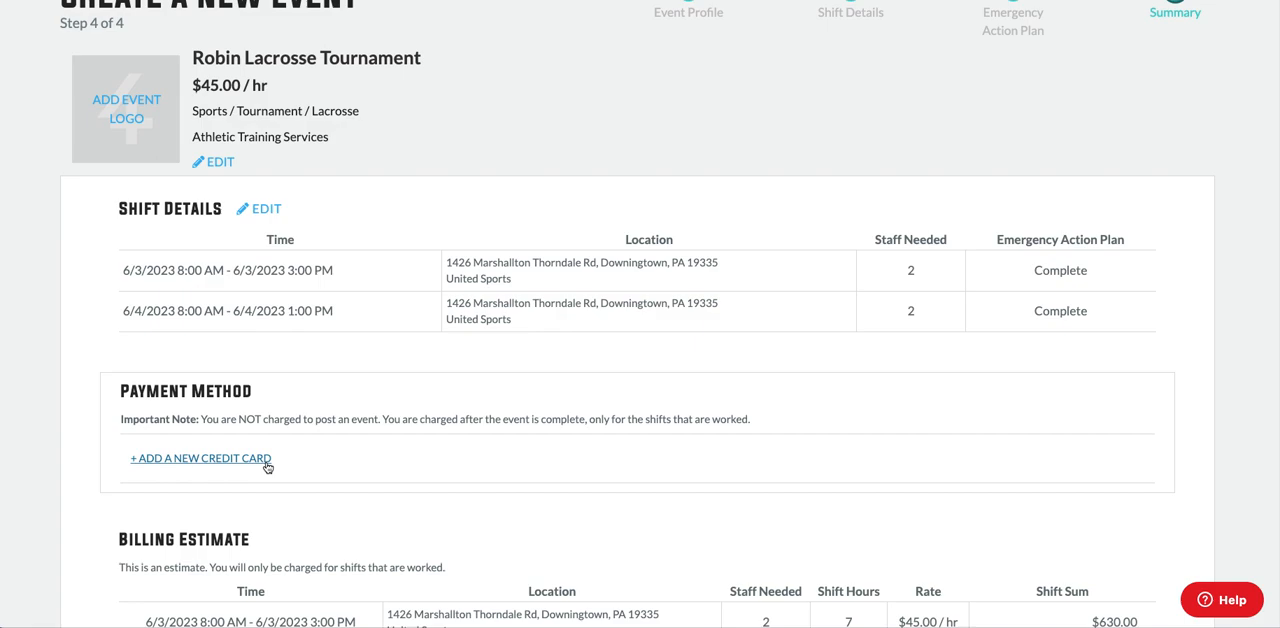
left_click_drag(203, 421, 378, 422)
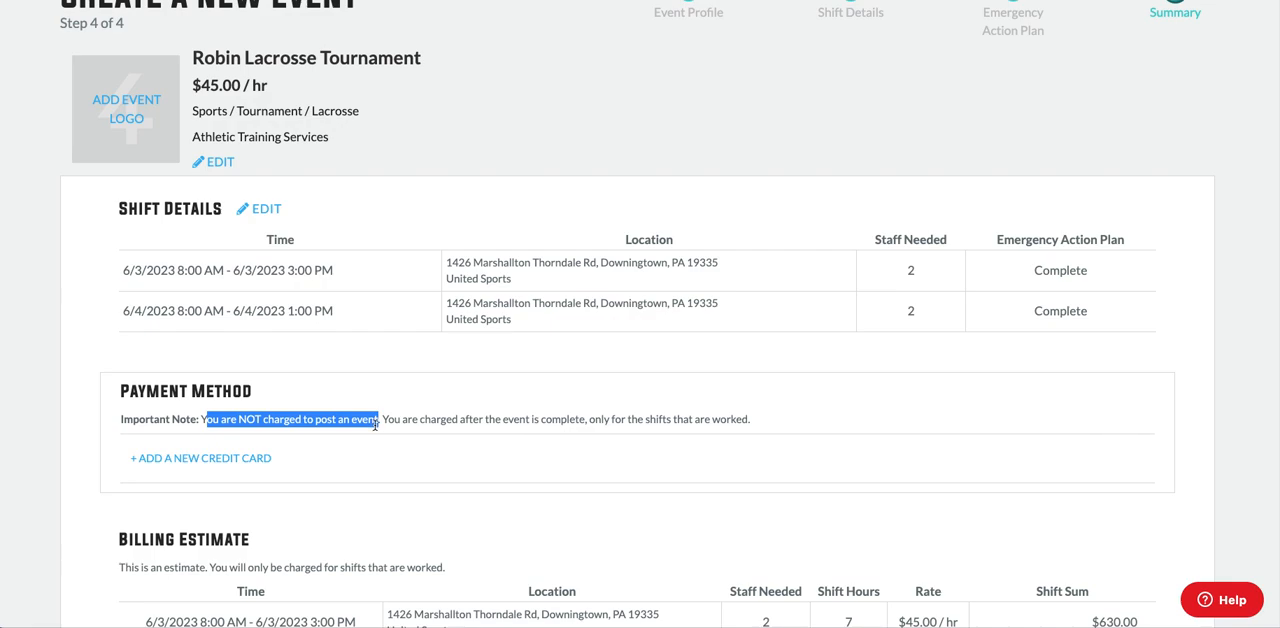
scroll(430, 450, "down", 2)
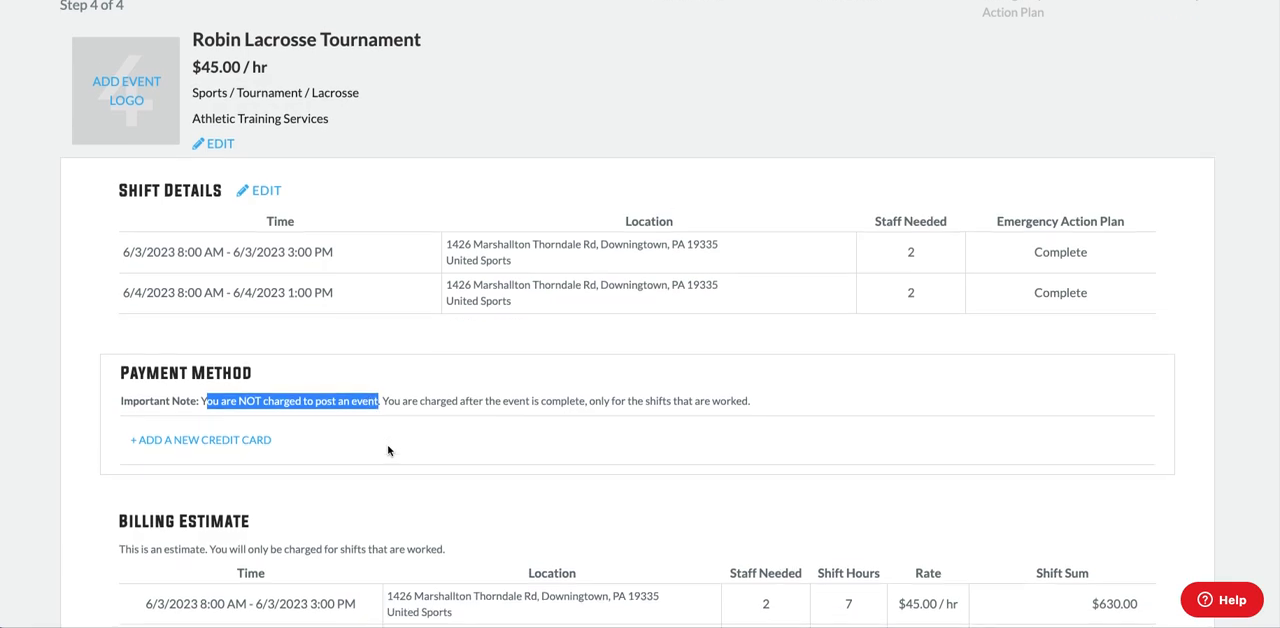
scroll(290, 405, "down", 3)
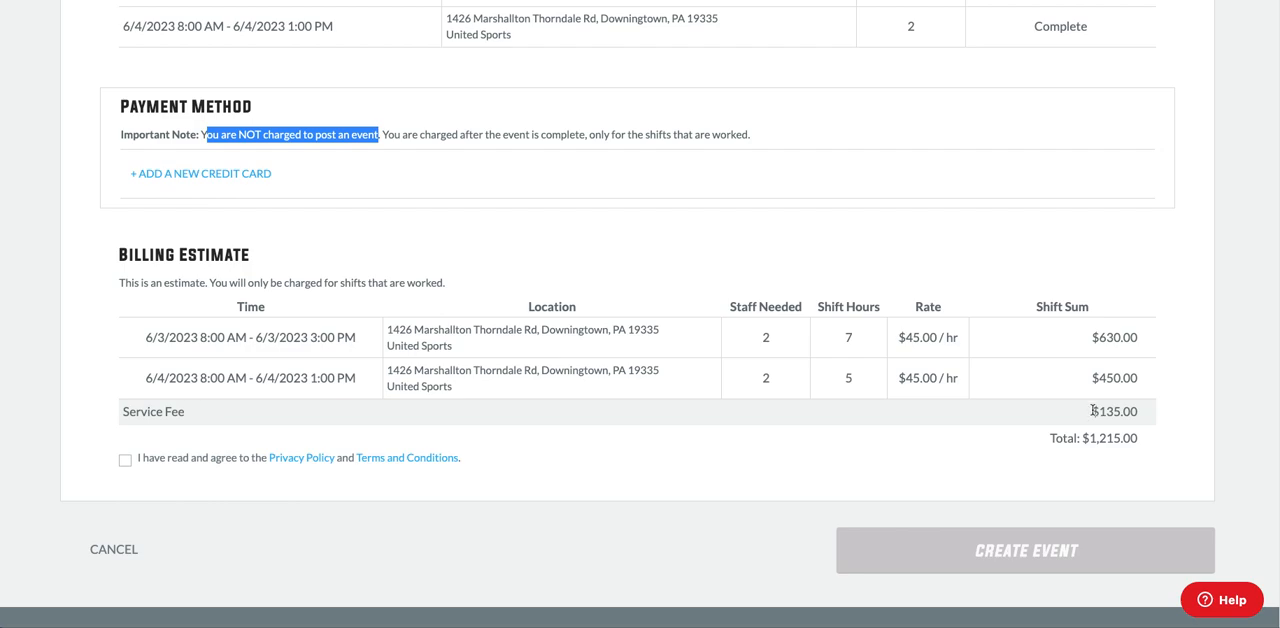
left_click_drag(1090, 412, 1141, 412)
left_click_drag(1051, 440, 1143, 442)
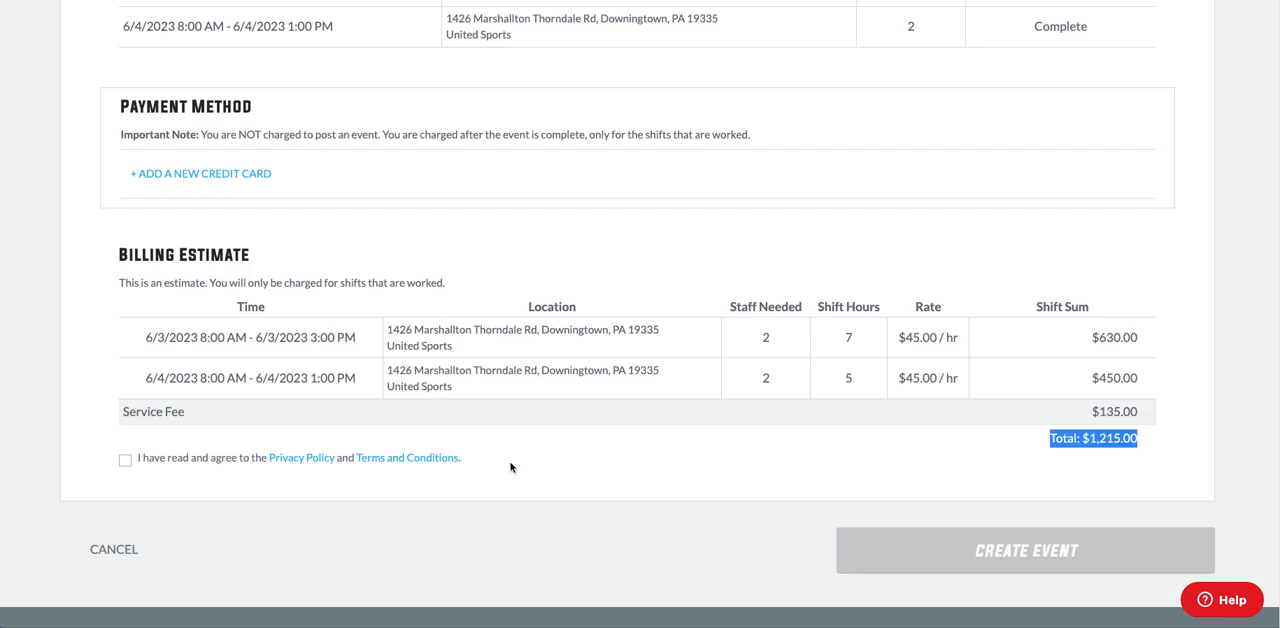